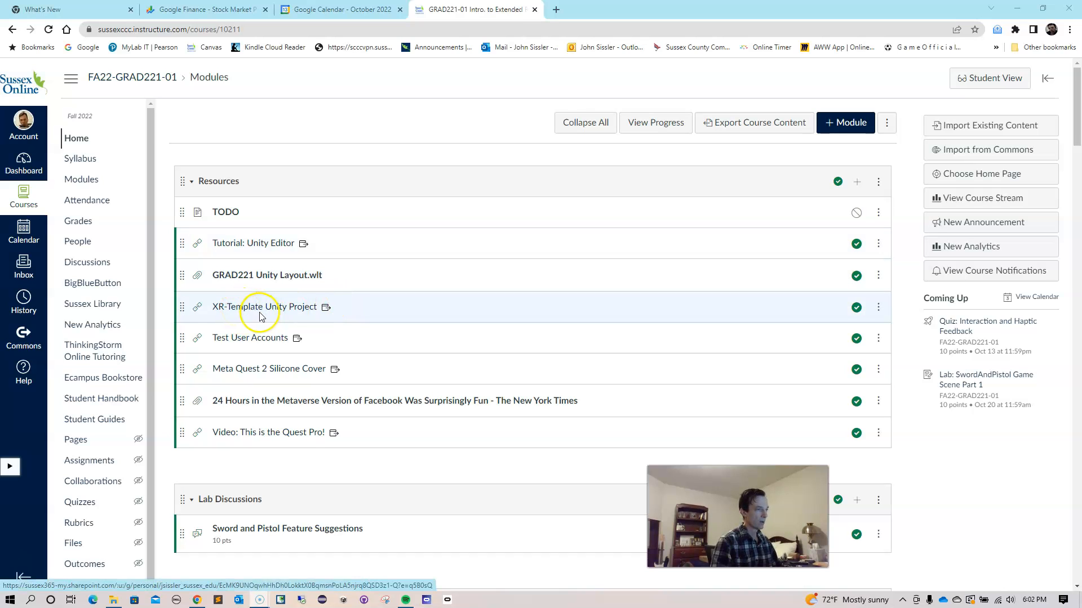
# Download the XR-Template Unity Project ZIP from the course's Resources module and open the downloaded archive
pyautogui.click(254, 307)
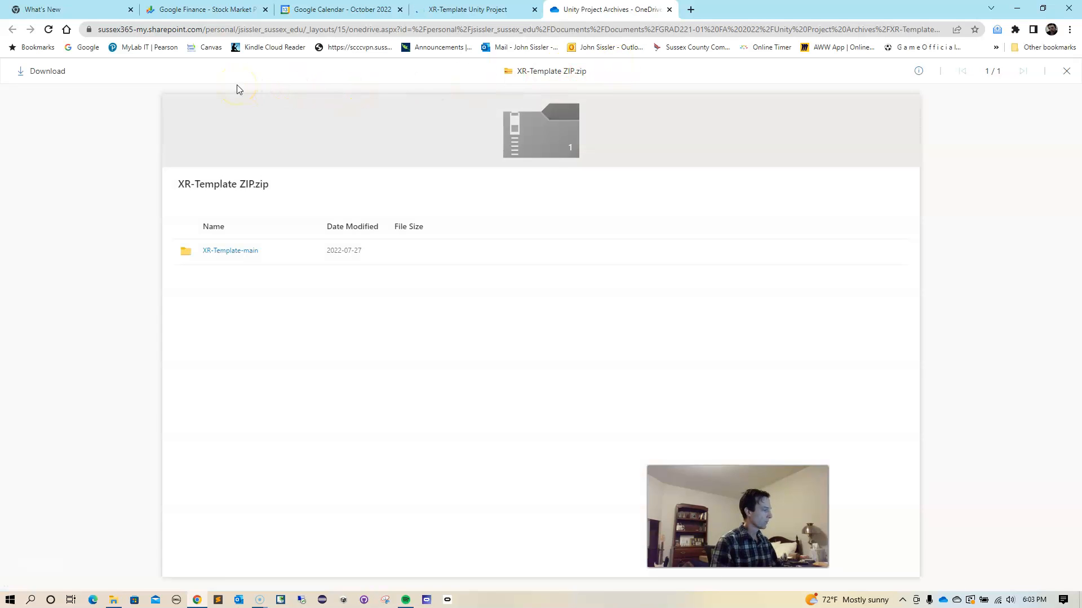
pyautogui.click(28, 72)
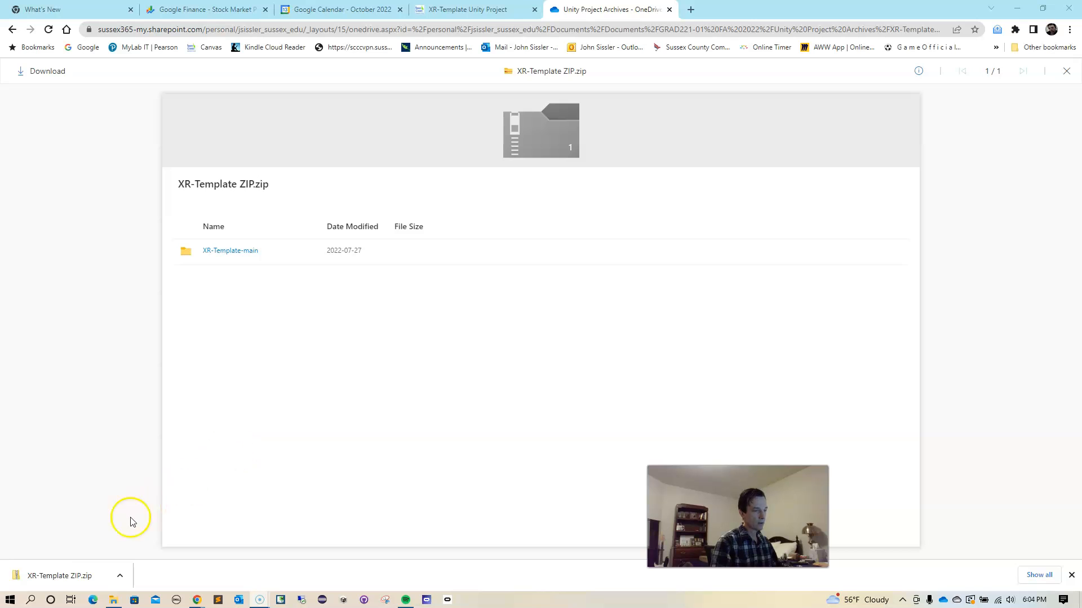
pyautogui.click(77, 581)
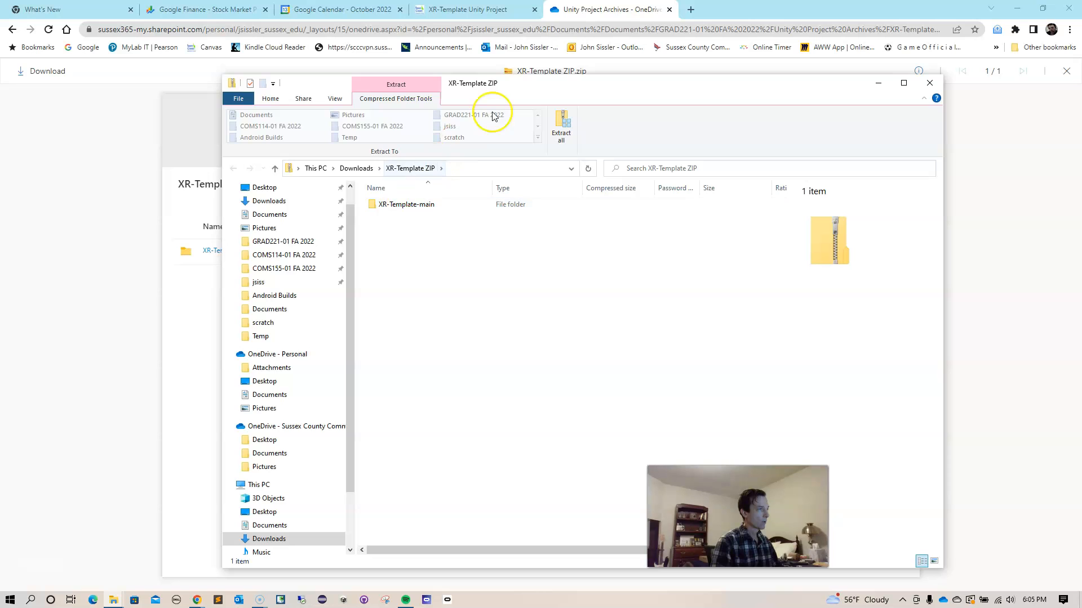
# Extract the whole XR-Template archive into the GRAD221 FA22 Unity Projects folder
pyautogui.click(561, 125)
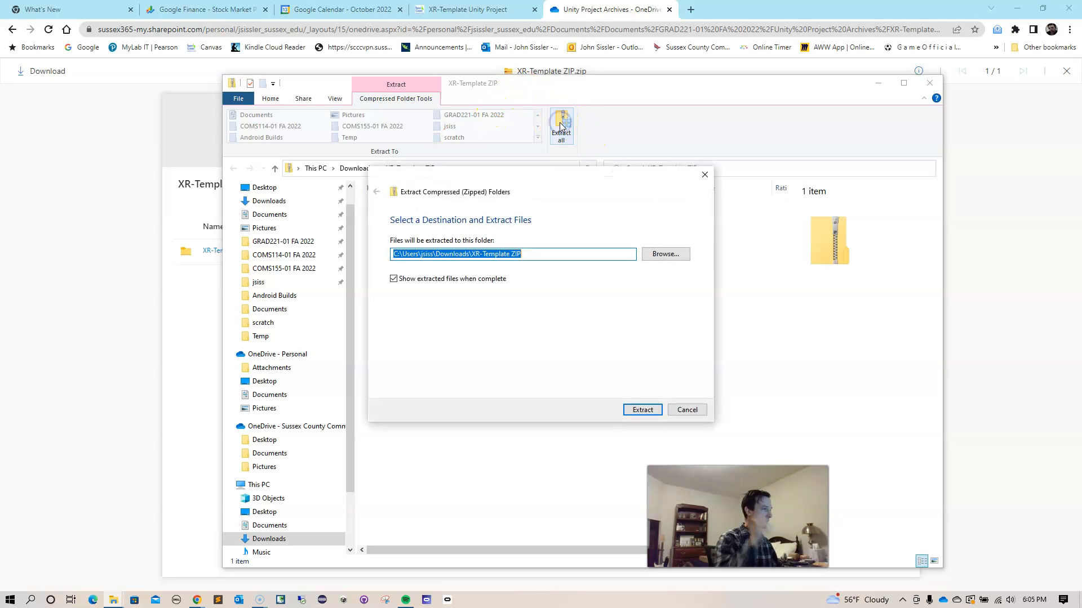
pyautogui.click(662, 254)
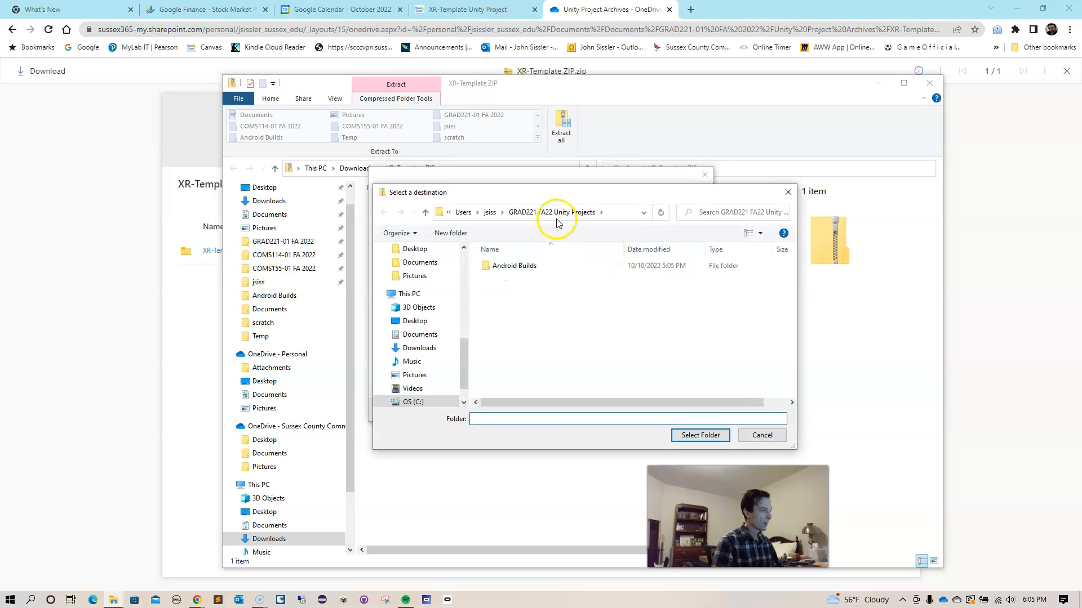
pyautogui.click(533, 213)
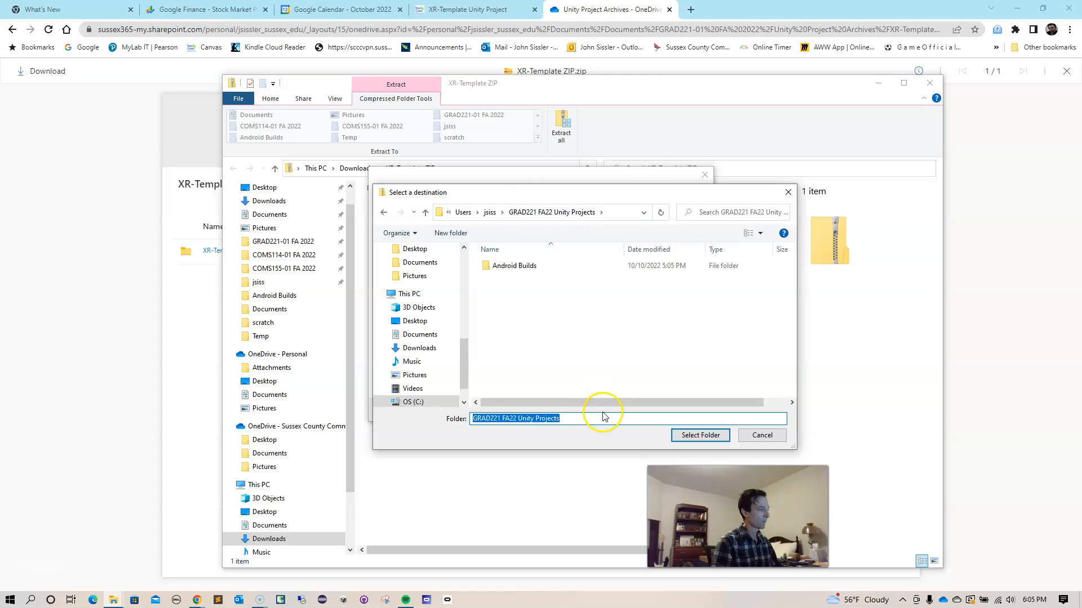
pyautogui.click(701, 435)
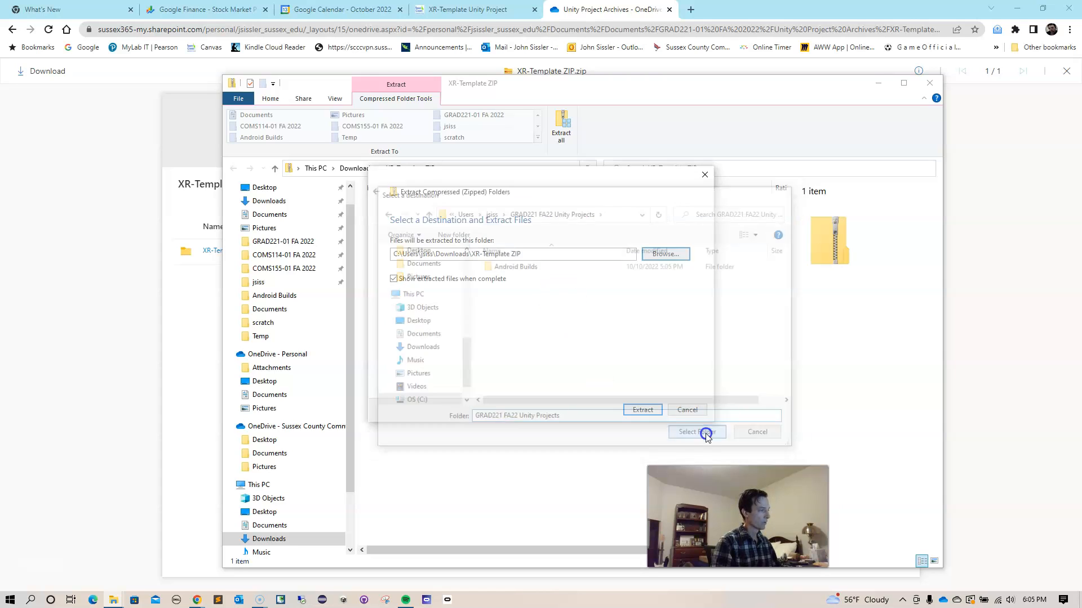
pyautogui.click(641, 410)
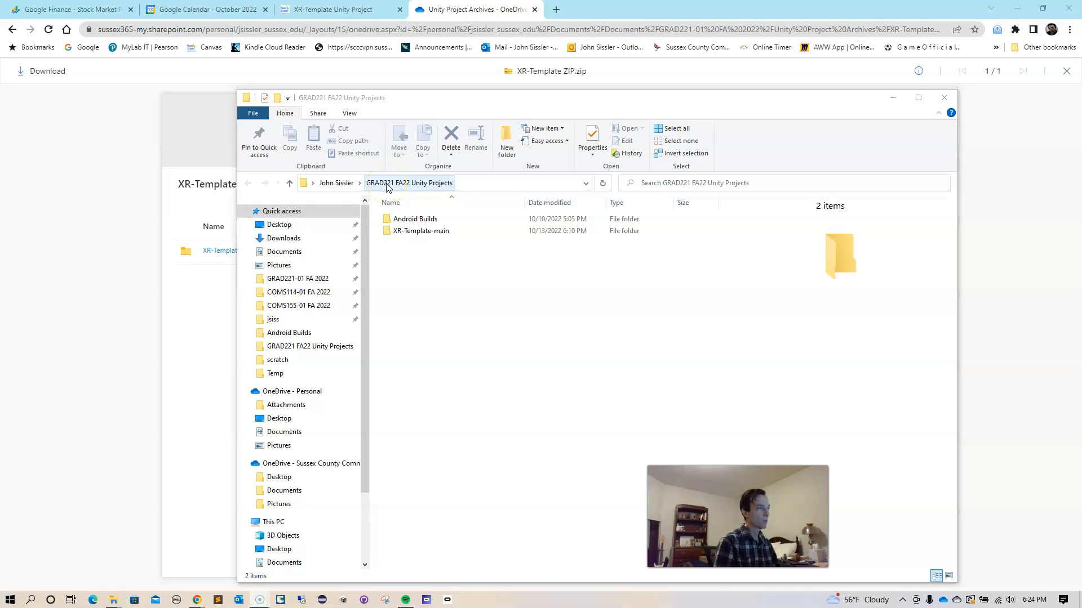
# Check the contents of the extracted XR-Template-main folder and rename the folder NerfWars
pyautogui.click(409, 233)
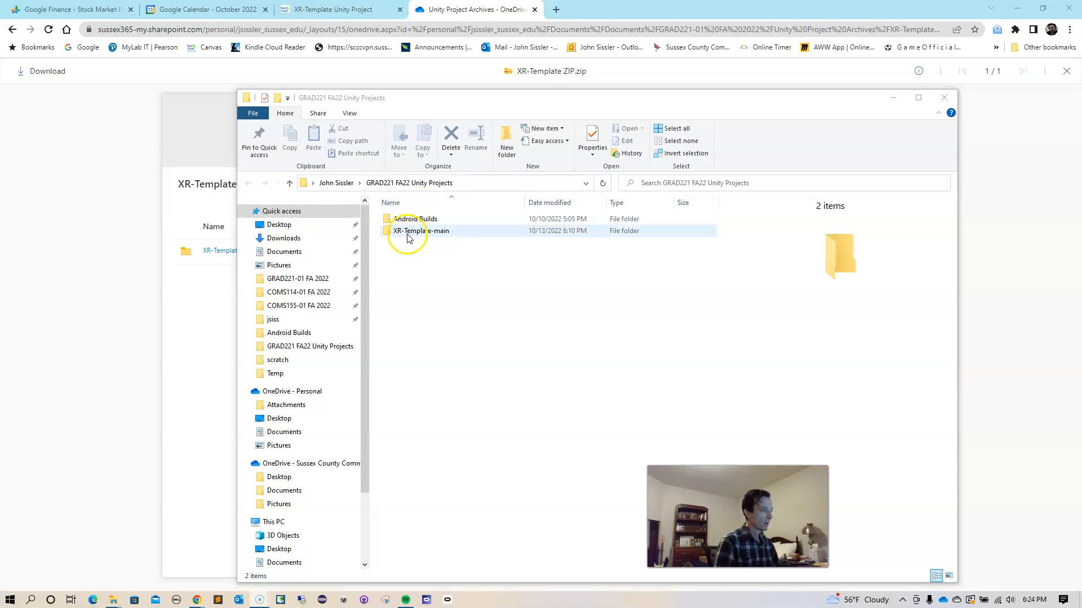
pyautogui.doubleClick(414, 237)
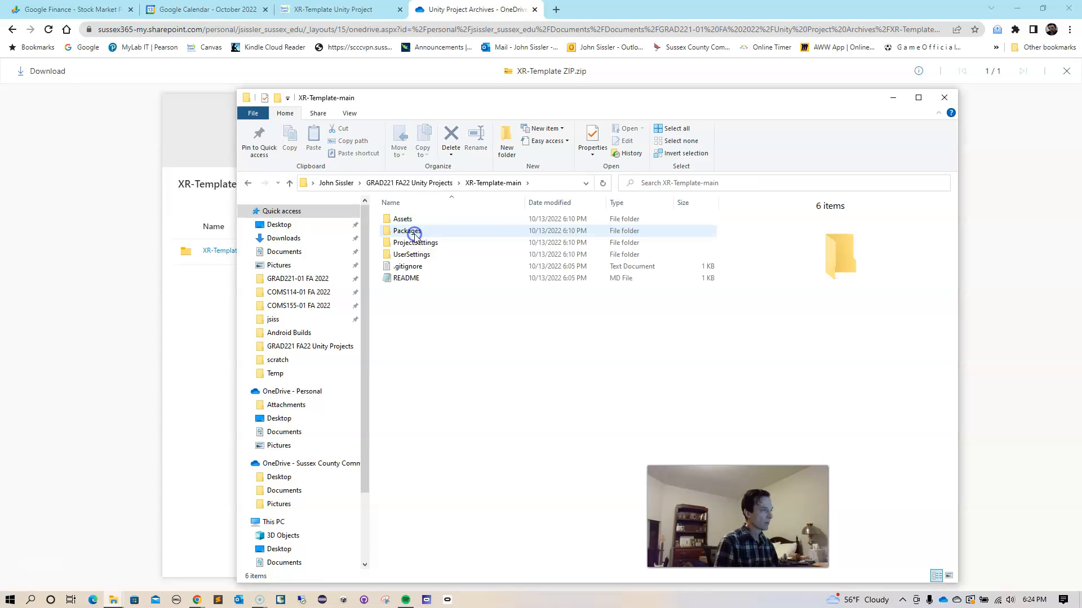
pyautogui.click(425, 184)
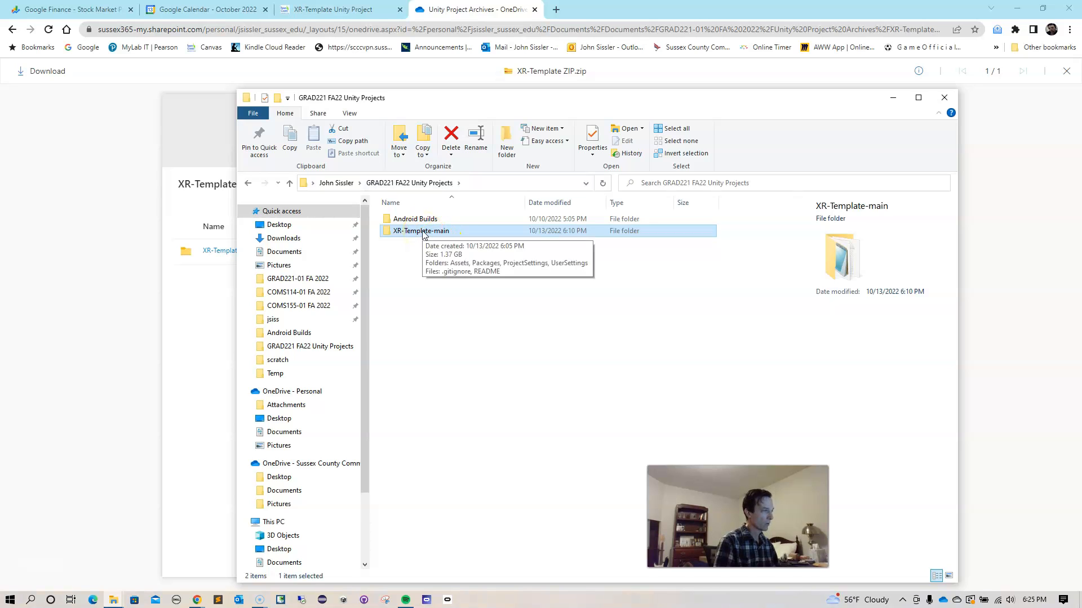
pyautogui.click(476, 151)
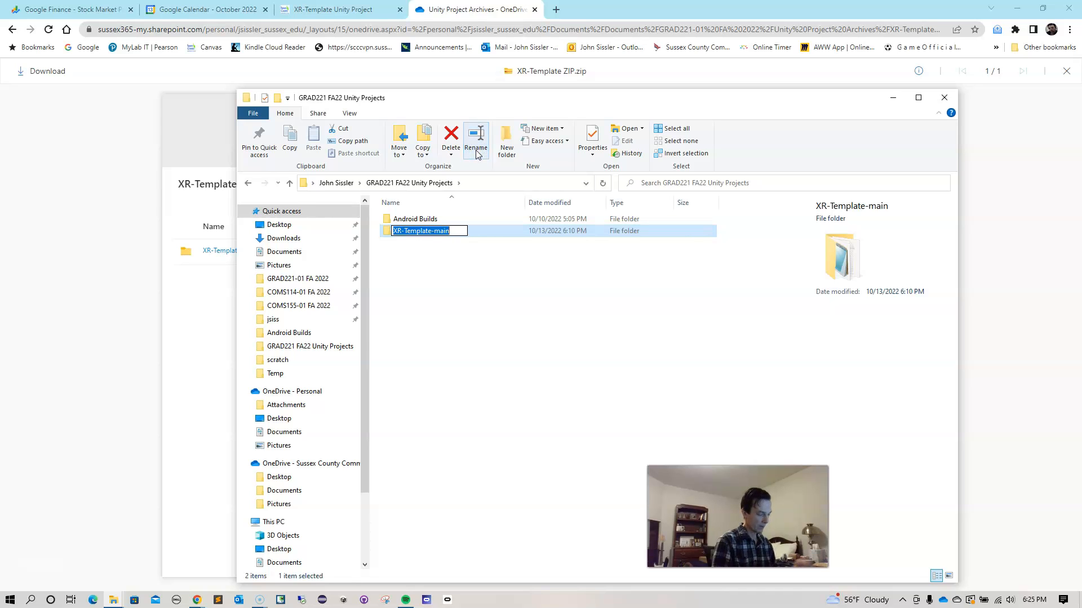
pyautogui.write('N')
pyautogui.press('BackSpace')
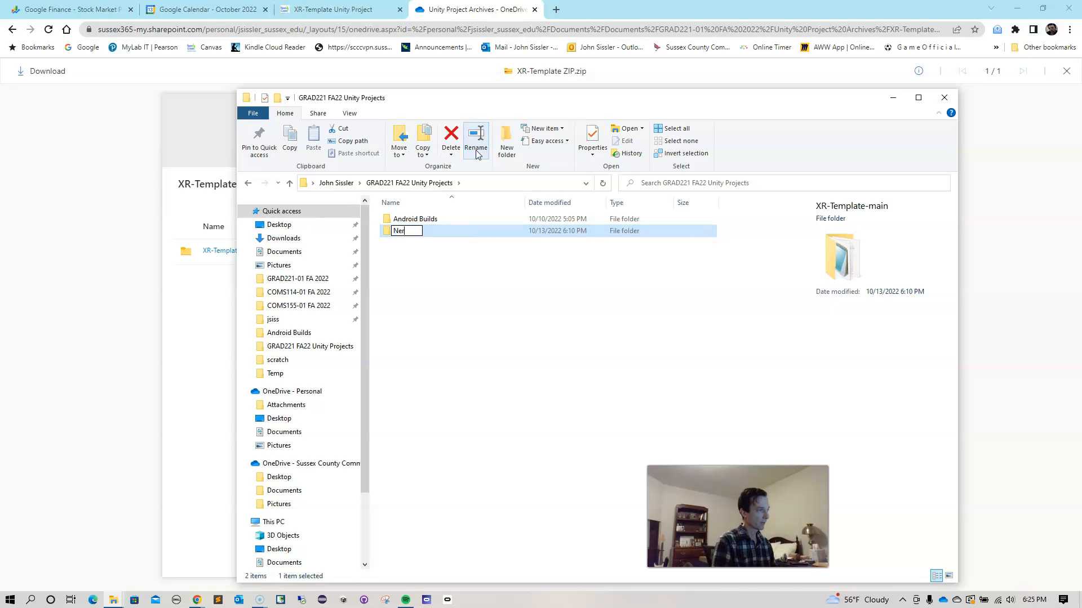
pyautogui.write('fWars')
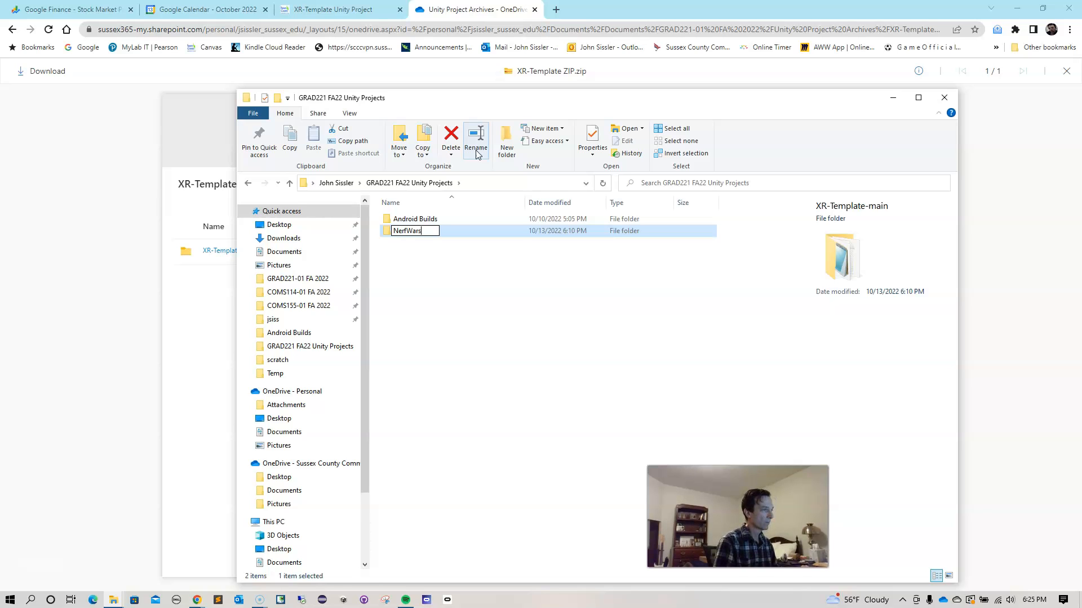
pyautogui.press('Return')
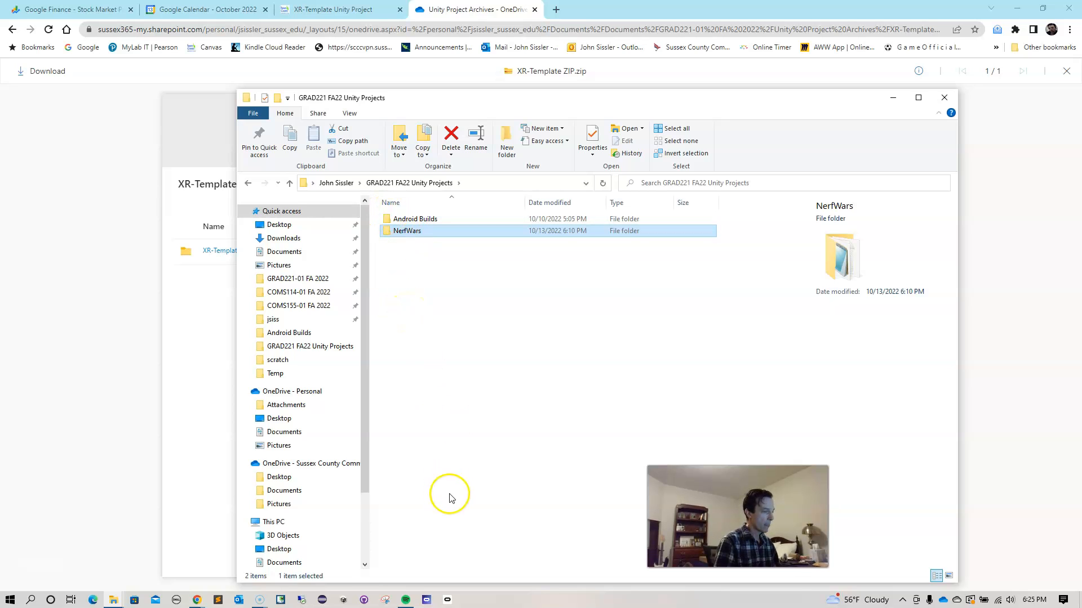
# Switch to Unity Hub and open the NerfWars project from the GRAD221 FA22 Unity Projects folder
pyautogui.click(343, 600)
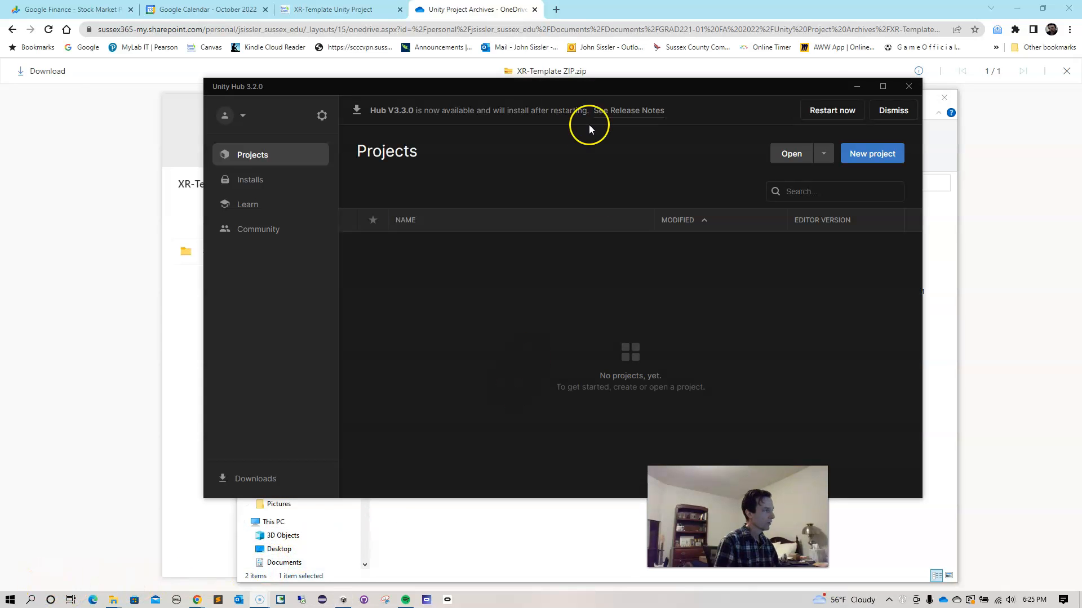
pyautogui.click(794, 154)
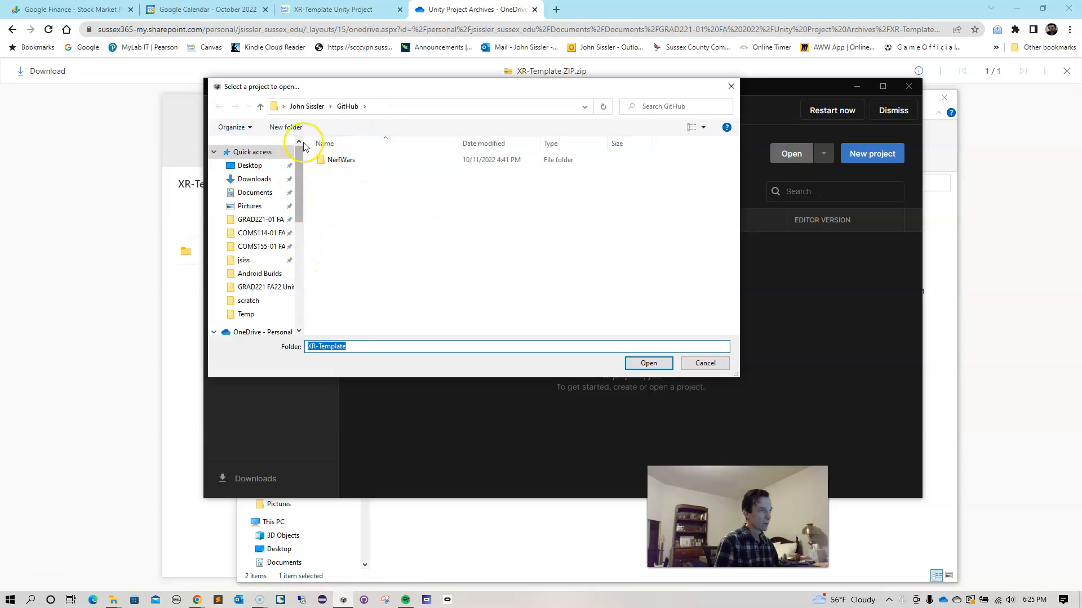
pyautogui.moveTo(299, 208); pyautogui.dragTo(305, 329)
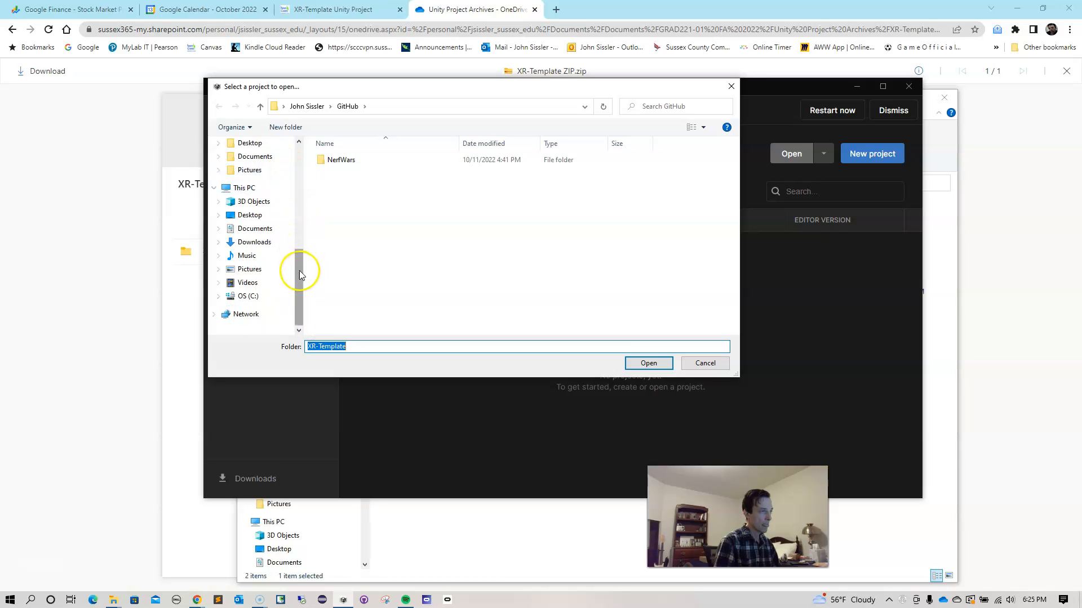
pyautogui.moveTo(299, 273); pyautogui.dragTo(308, 169)
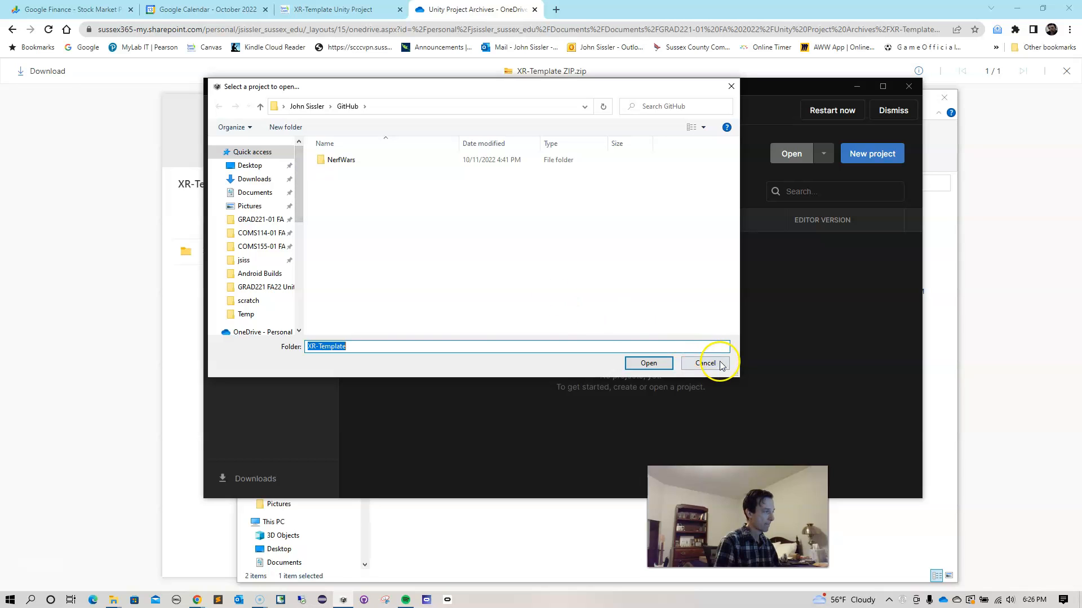
pyautogui.click(275, 287)
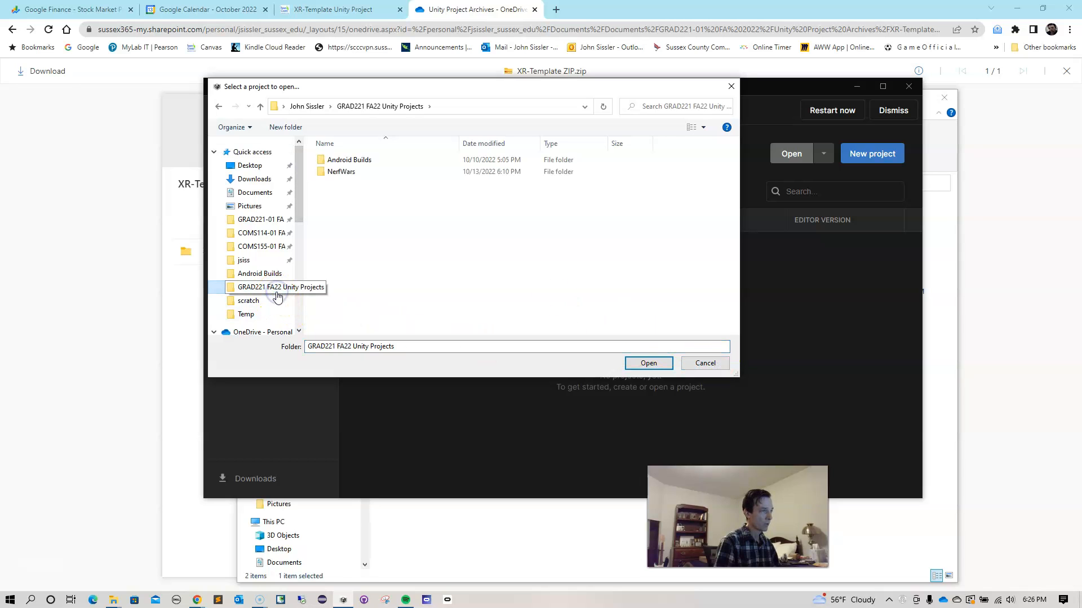
pyautogui.click(343, 171)
pyautogui.click(653, 363)
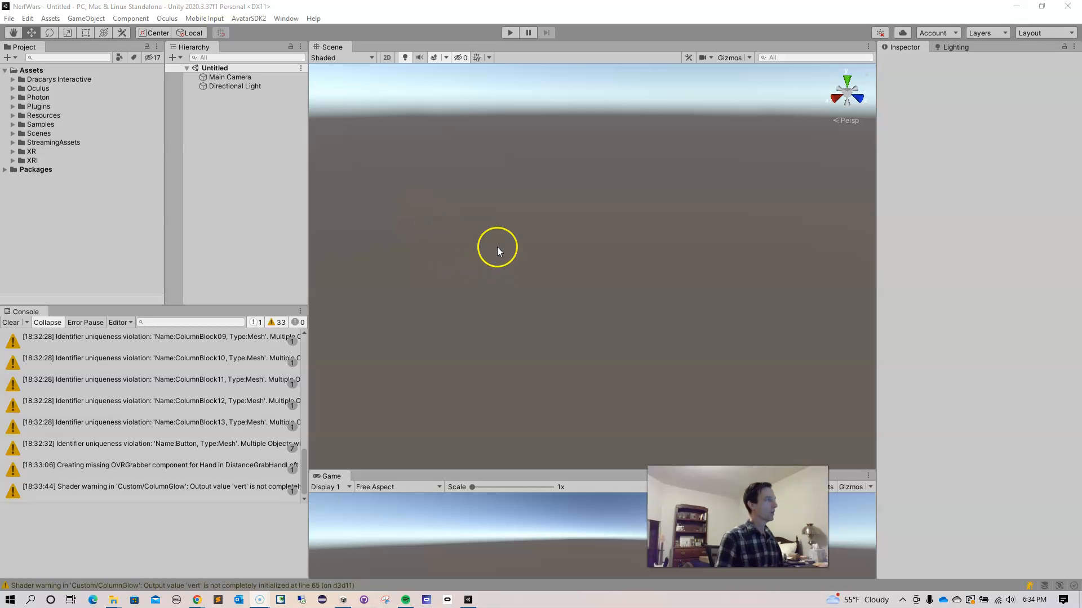
# Duplicate the XR Template Scene asset in the project's Scenes folder
pyautogui.click(13, 134)
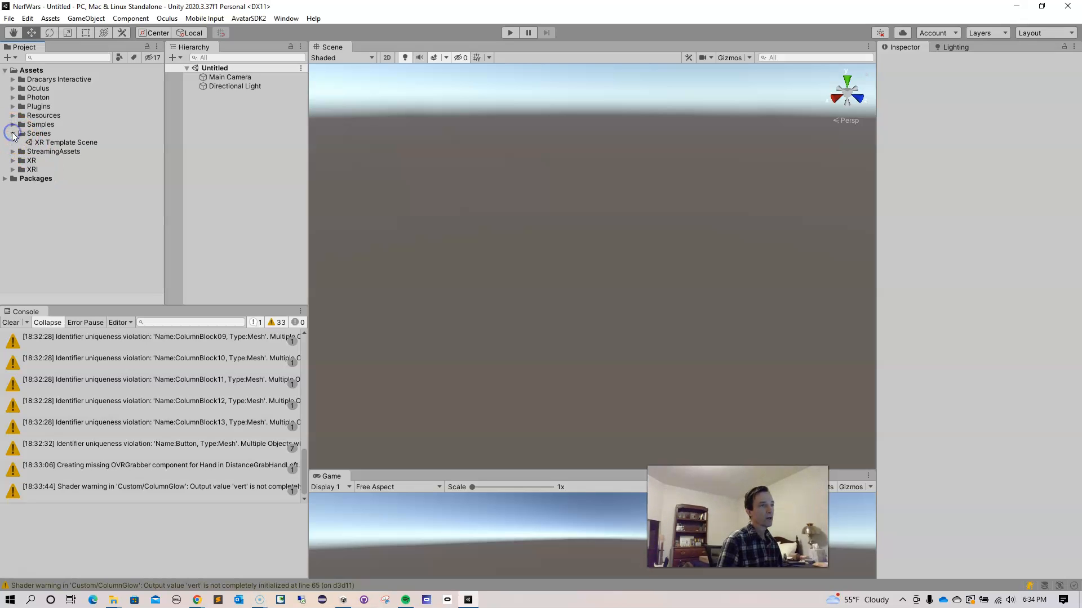
pyautogui.click(50, 144)
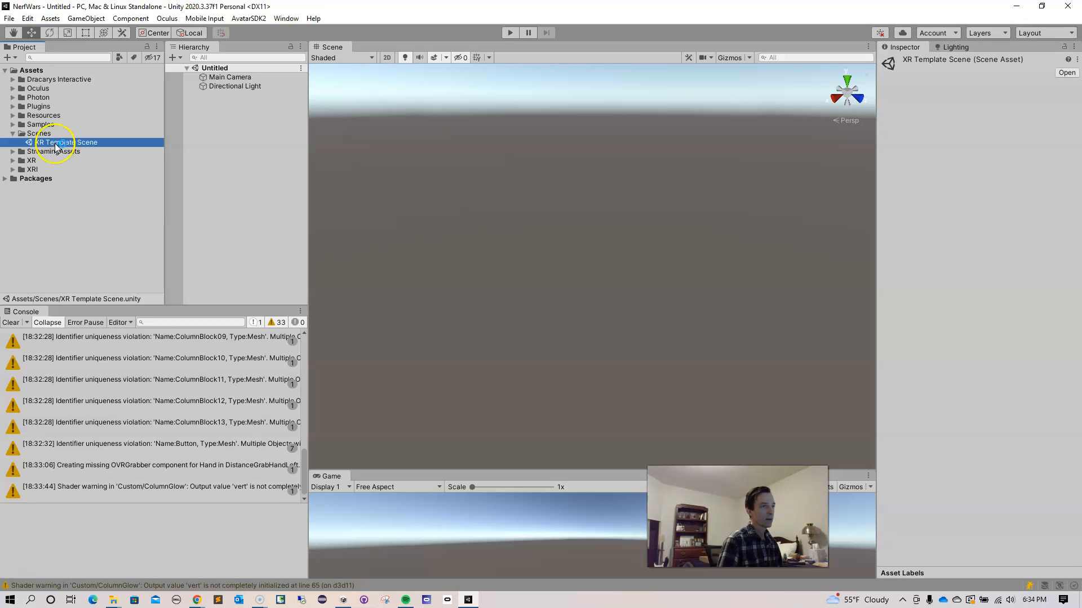
pyautogui.rightClick(52, 145)
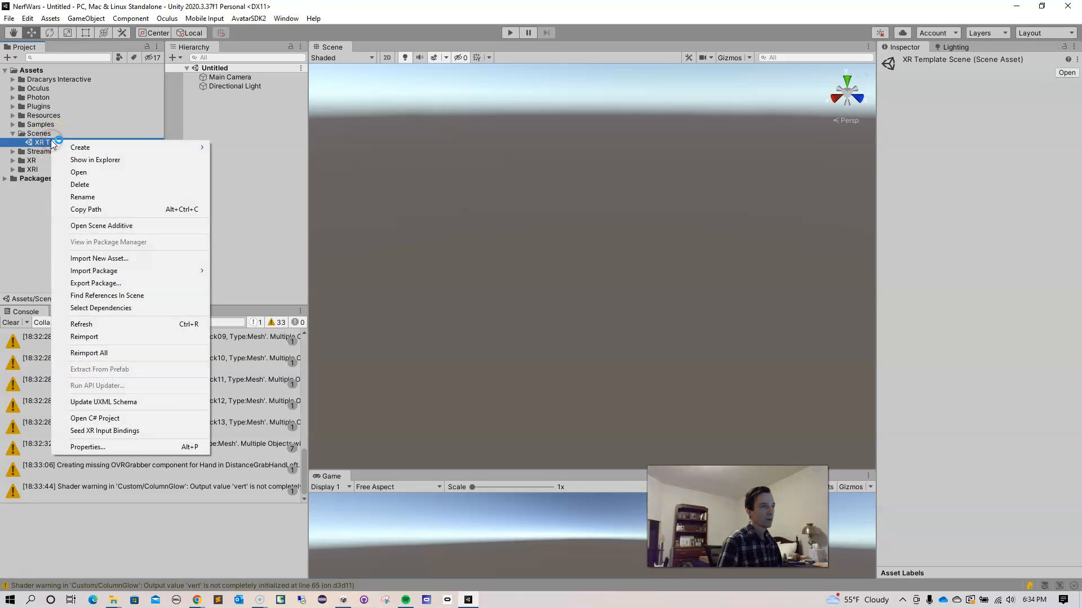
pyautogui.click(85, 148)
pyautogui.click(58, 36)
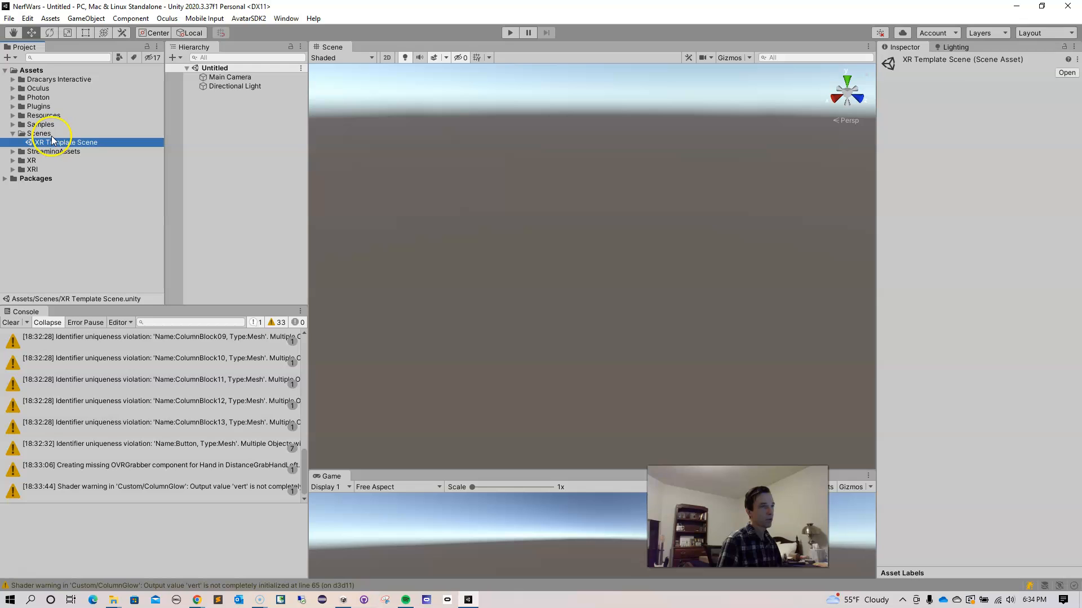
pyautogui.click(27, 18)
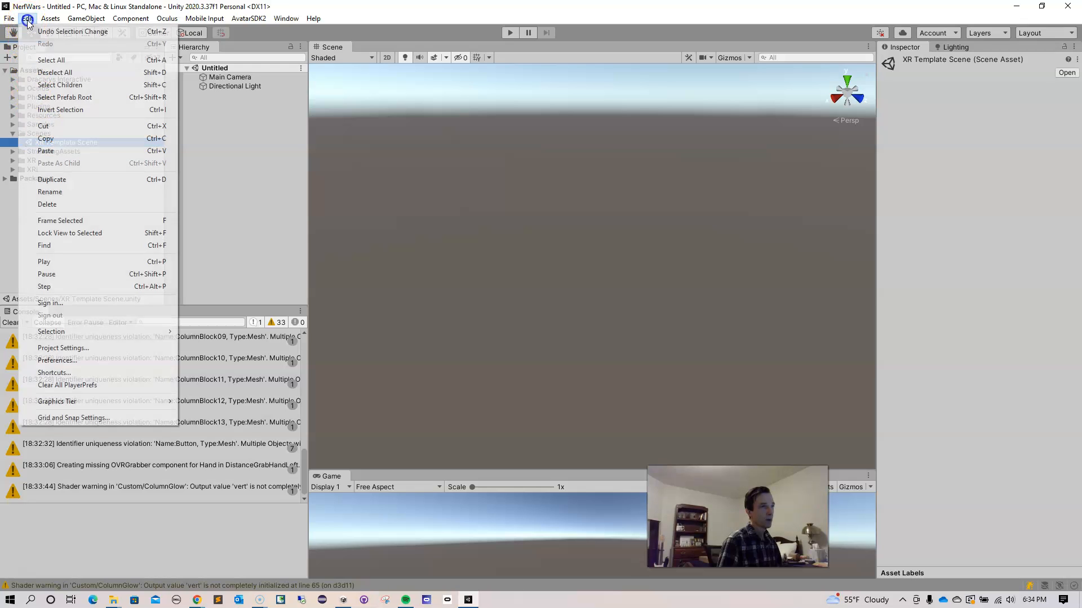
pyautogui.click(61, 179)
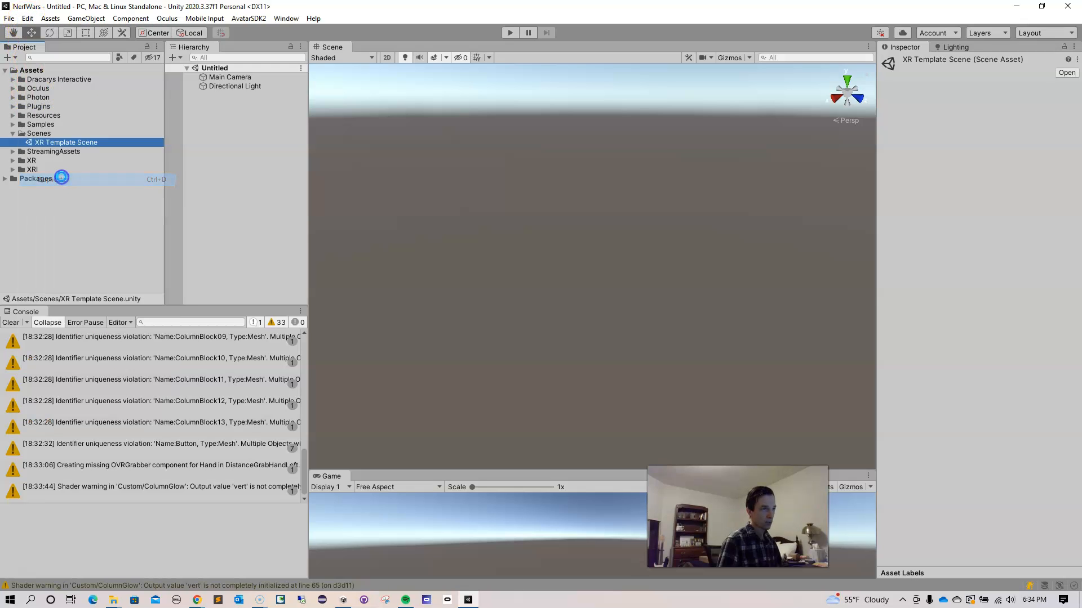
# Rename the duplicated scene asset Lobby Scene
pyautogui.click(62, 143)
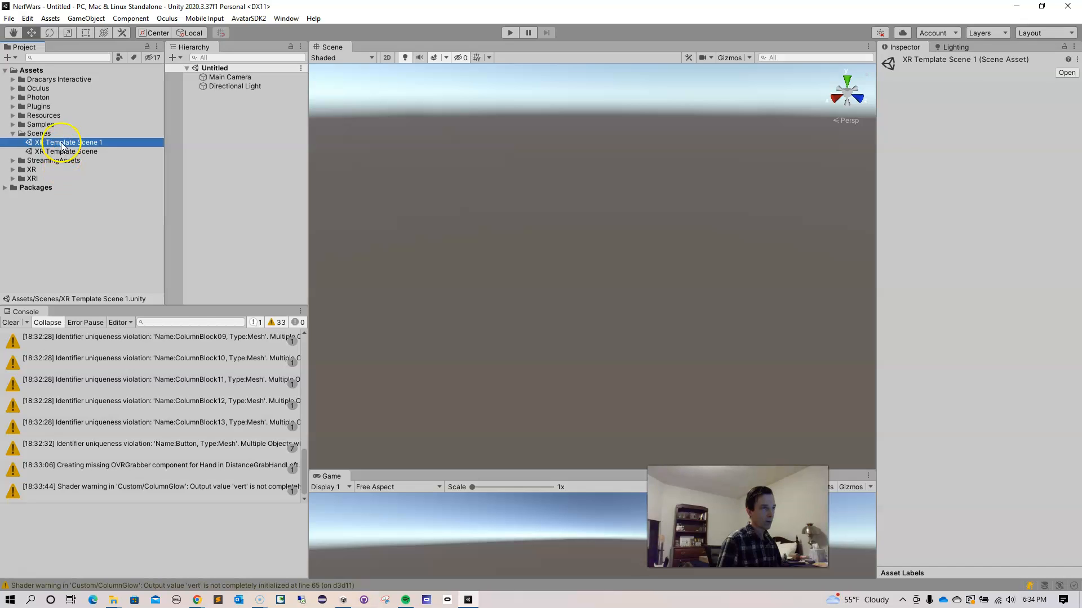
pyautogui.rightClick(62, 144)
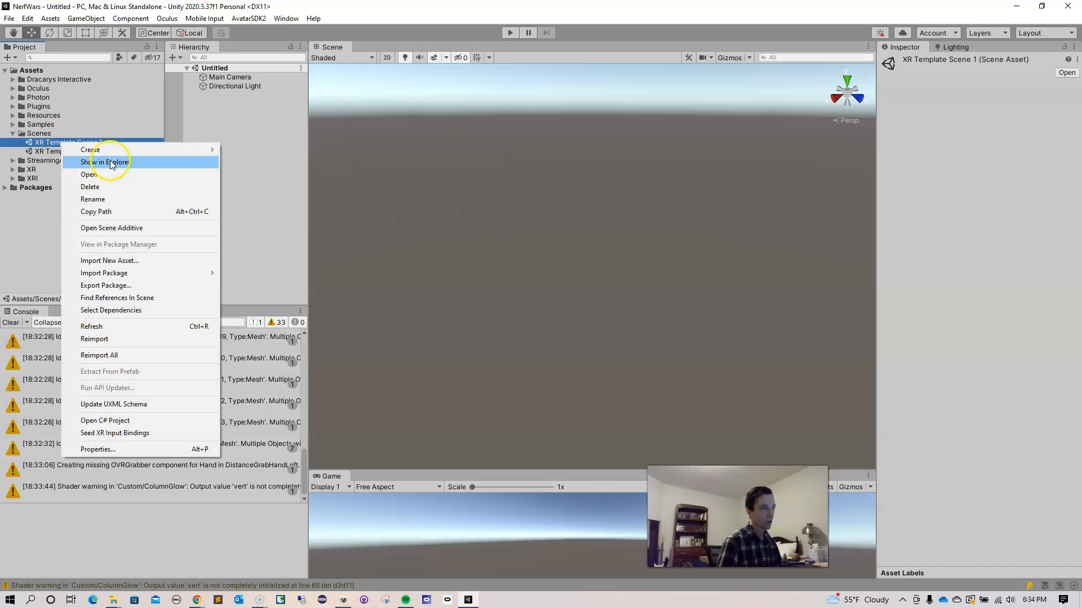
pyautogui.click(100, 200)
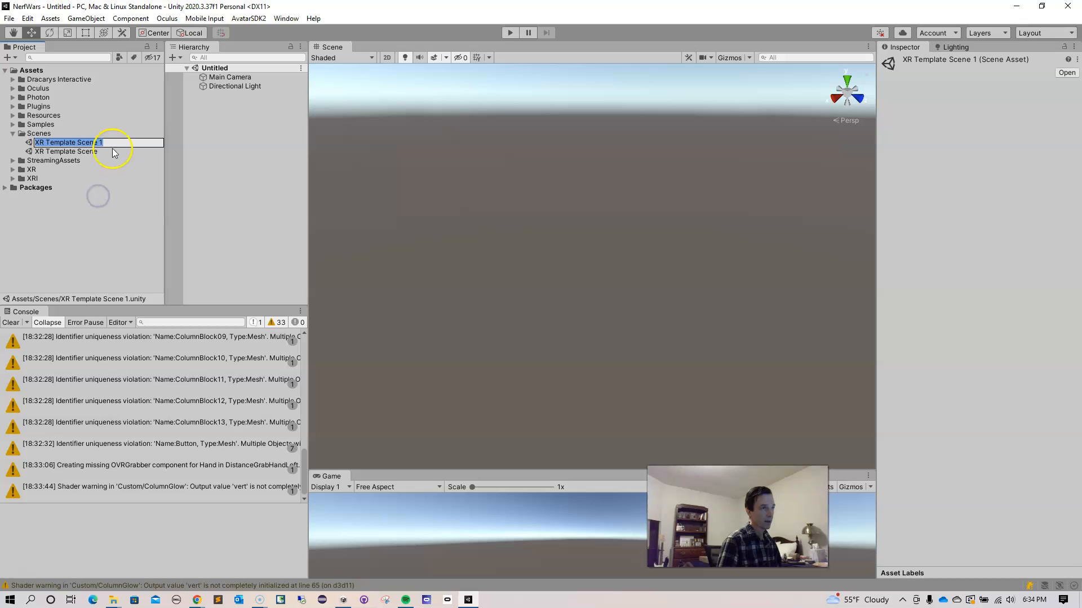
pyautogui.write('Lobby S')
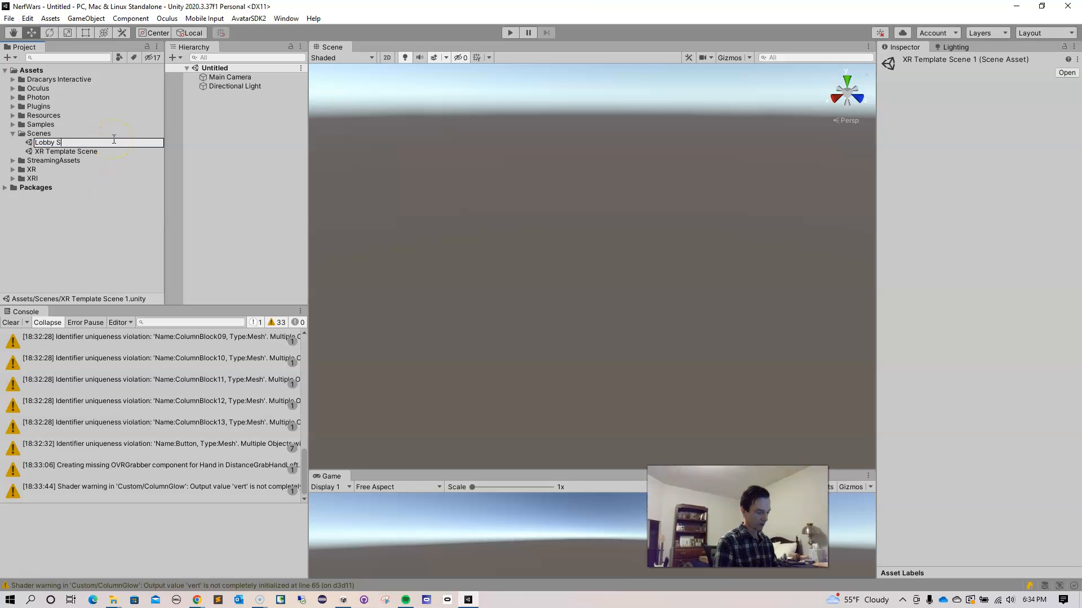
pyautogui.write('cene')
pyautogui.press('Return')
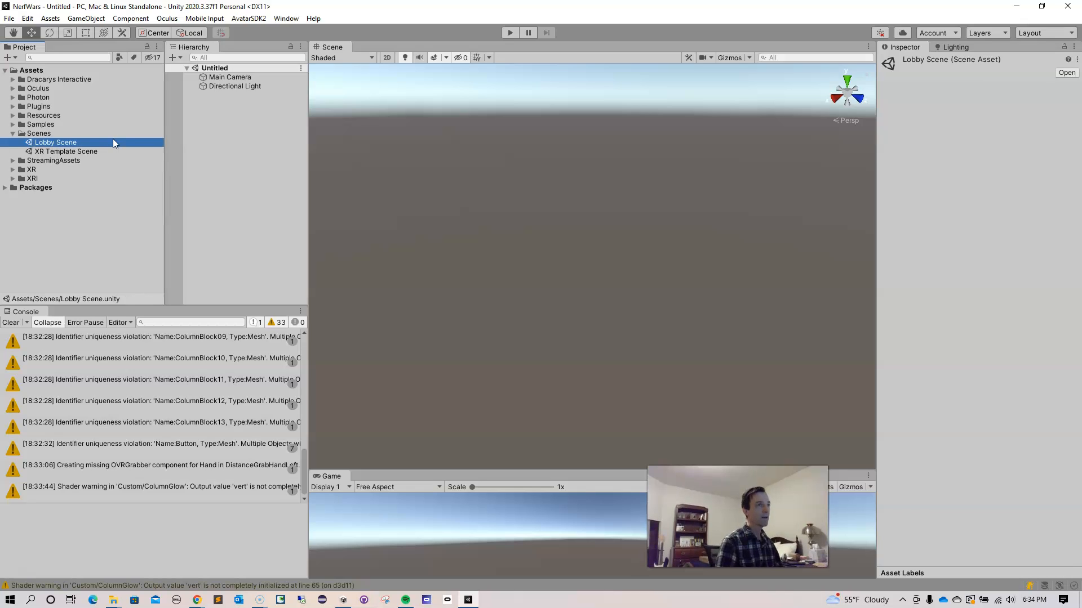
# Open Lobby Scene and view its floor plane from the front
pyautogui.doubleClick(69, 142)
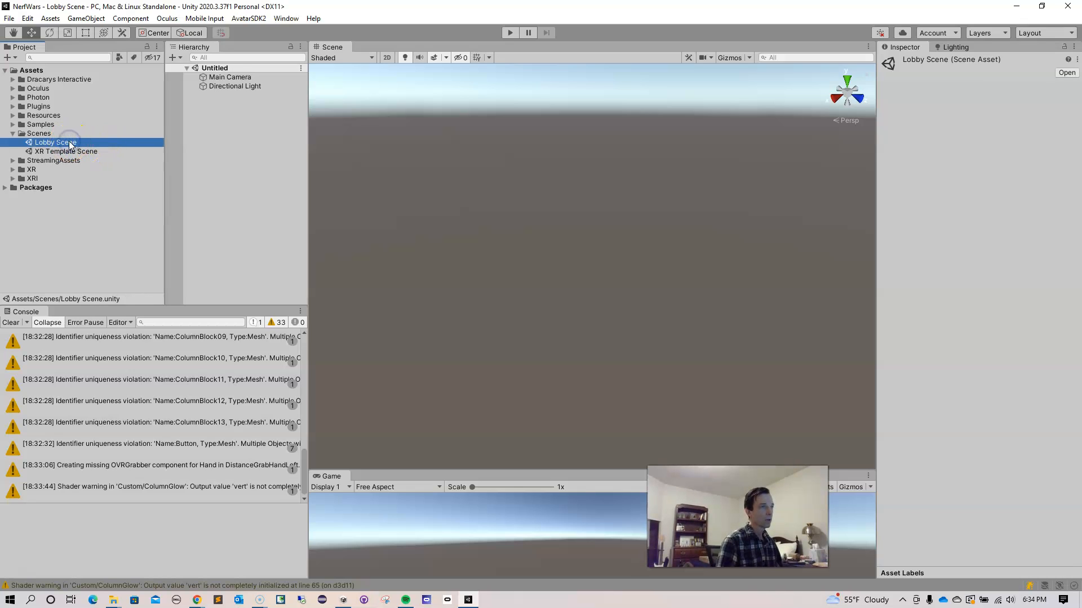
pyautogui.click(265, 273)
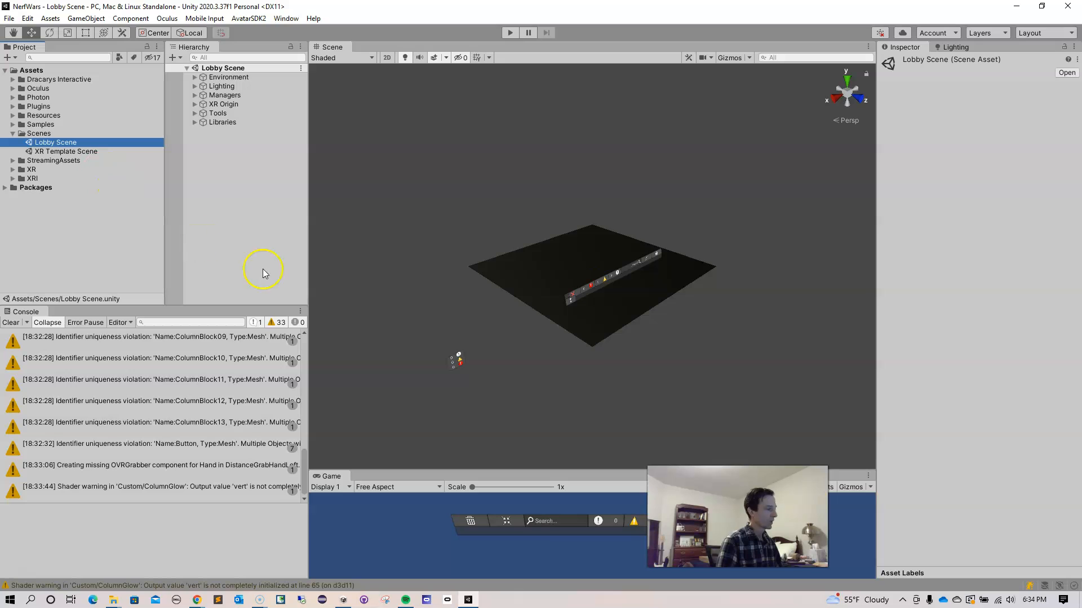
pyautogui.keyDown('alt'); pyautogui.moveTo(660, 369); pyautogui.dragTo(797, 411); pyautogui.keyUp('alt')
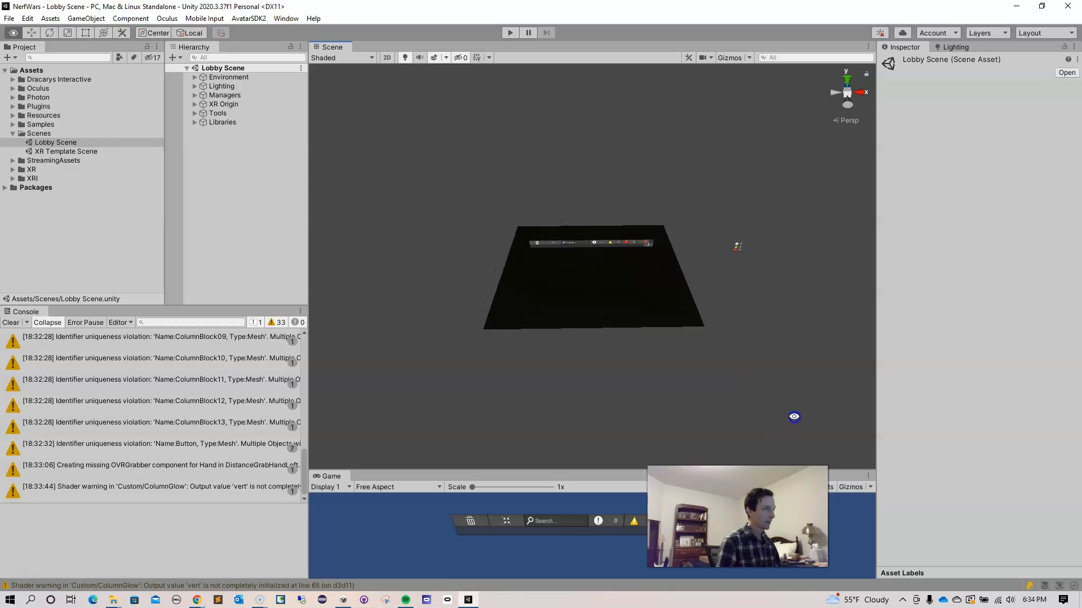
# Run Lobby Scene in play mode, inspect the avatar on the floor plane up close, and stop the run
pyautogui.keyDown('alt'); pyautogui.moveTo(457, 285); pyautogui.dragTo(476, 319); pyautogui.keyUp('alt')
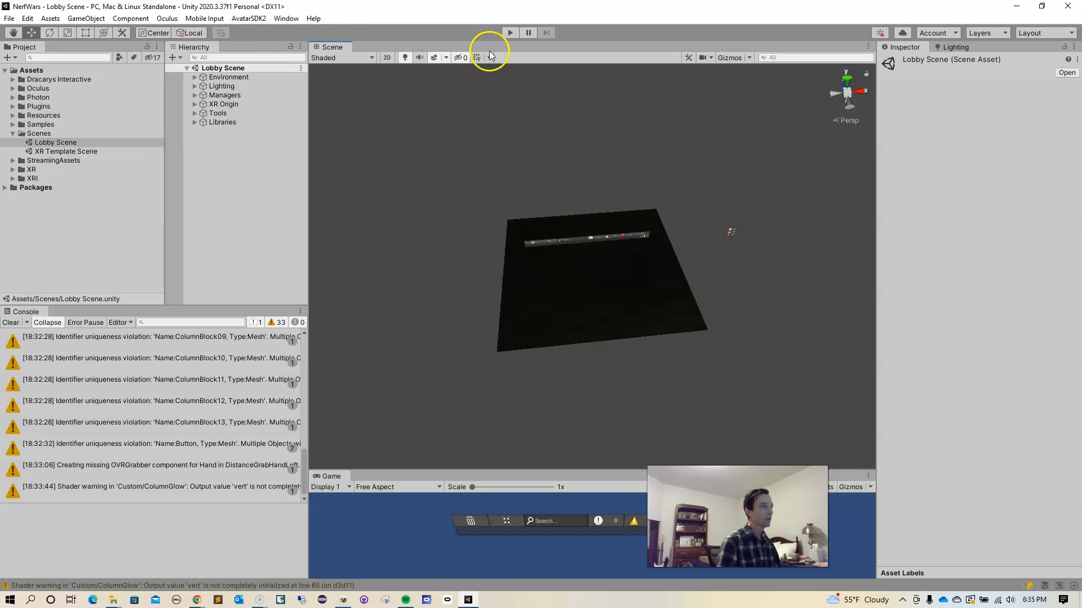
pyautogui.click(511, 32)
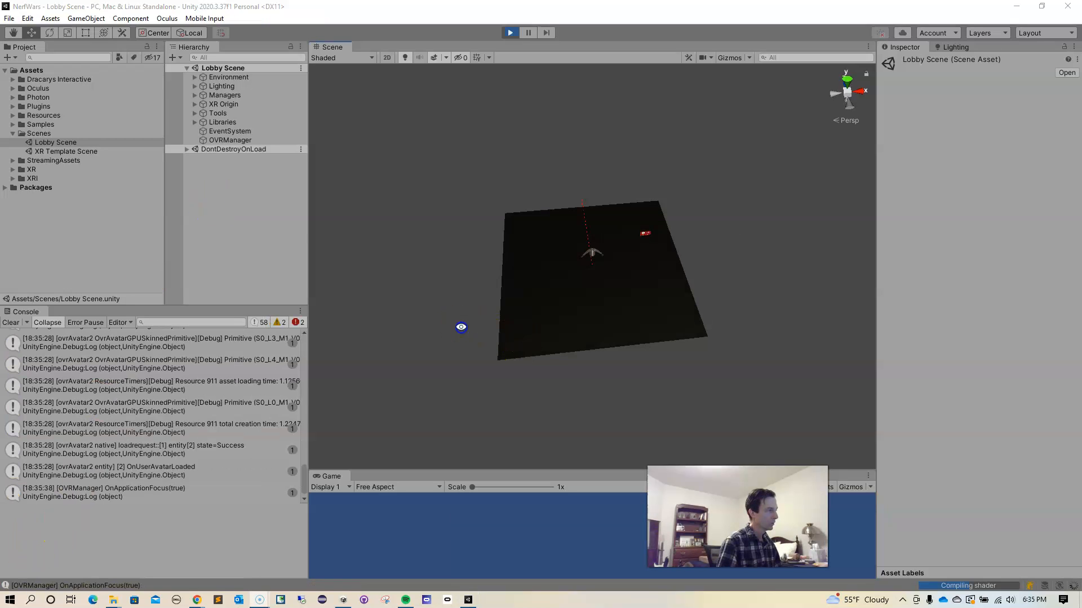
pyautogui.keyDown('alt'); pyautogui.moveTo(461, 326); pyautogui.dragTo(595, 391); pyautogui.keyUp('alt')
pyautogui.scroll(-1, 600, 370)
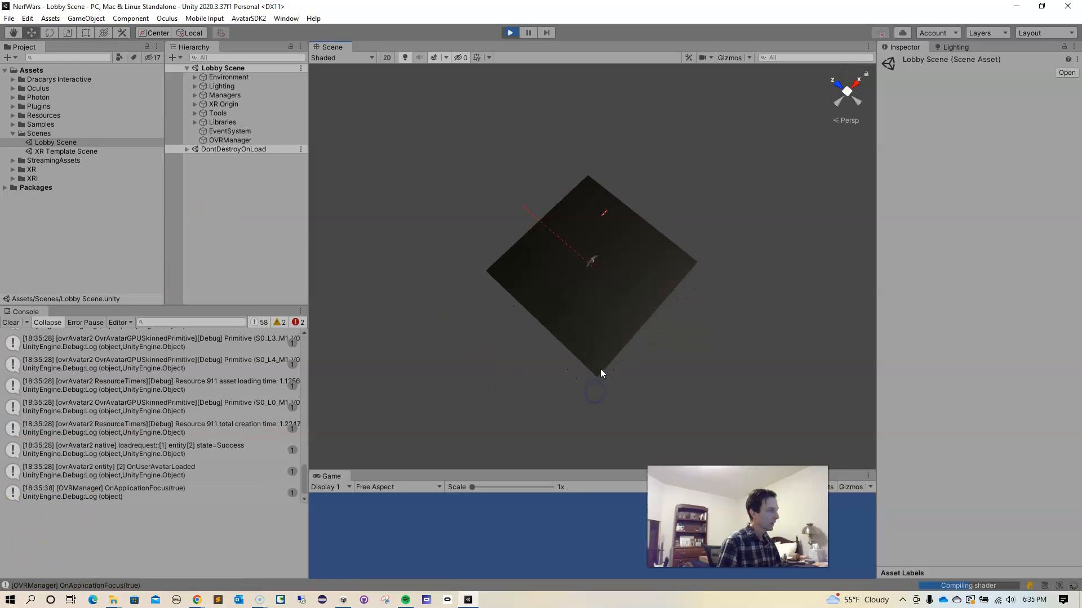
pyautogui.scroll(6, 600, 354)
pyautogui.keyDown('alt'); pyautogui.moveTo(657, 328); pyautogui.dragTo(554, 227); pyautogui.keyUp('alt')
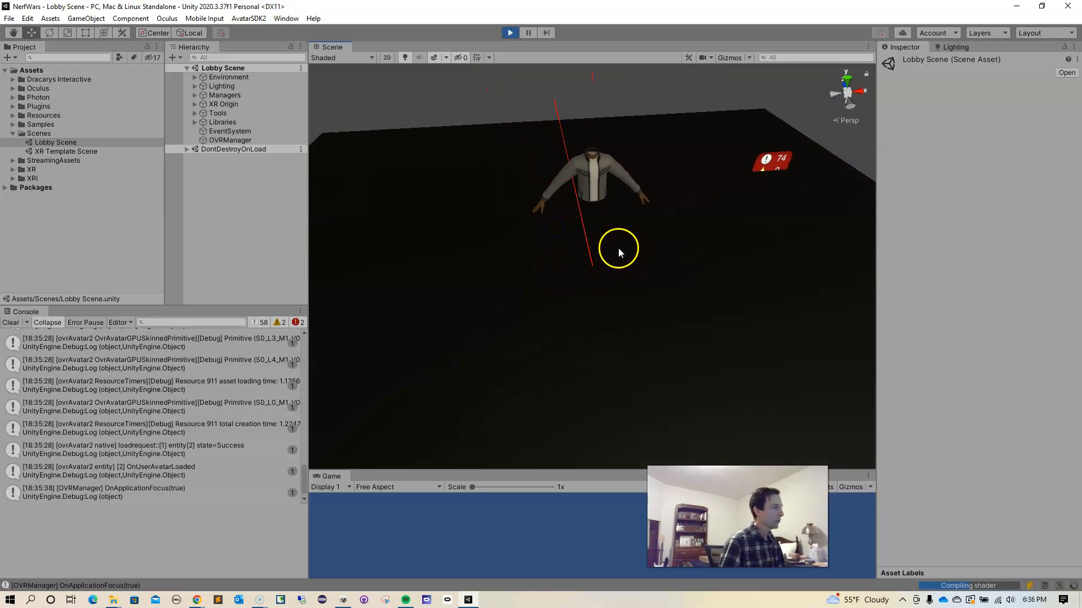
pyautogui.click(509, 32)
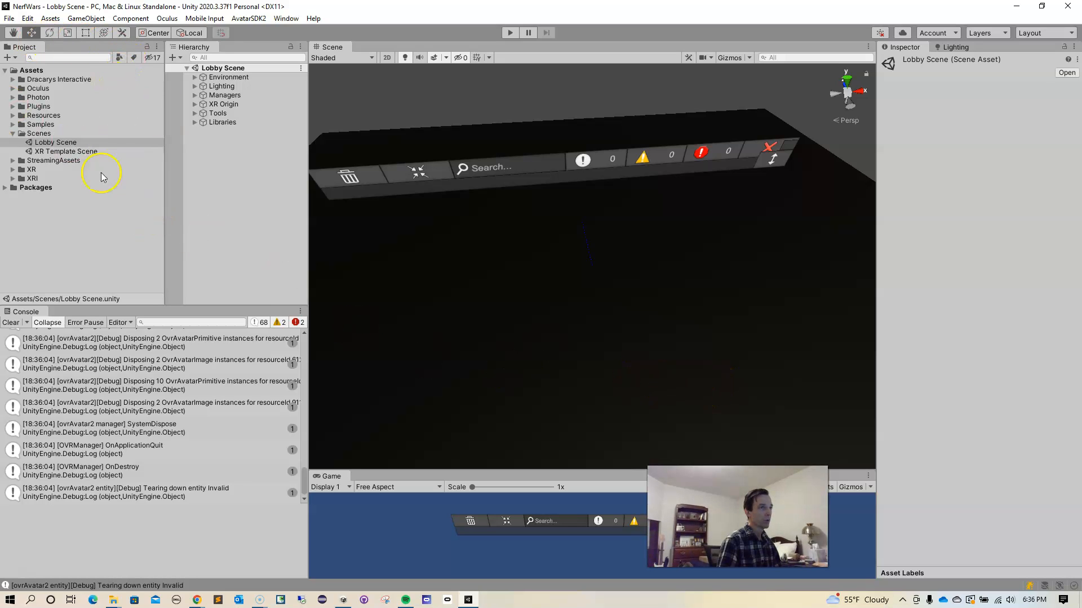
# In the build settings, add the open Lobby Scene to the build and remove XR Template Scene from it
pyautogui.click(9, 19)
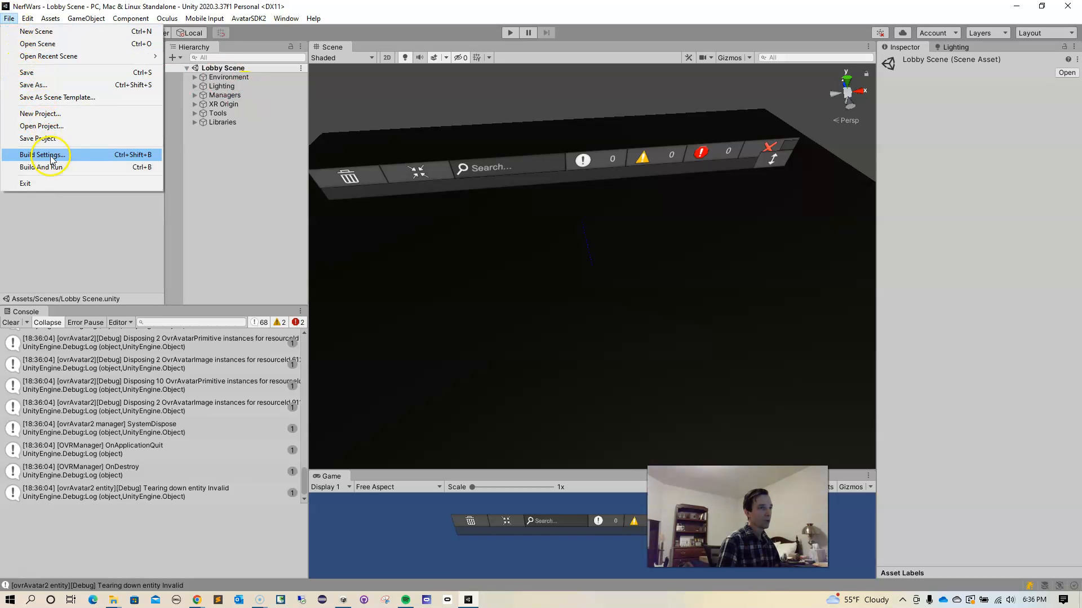
pyautogui.click(51, 156)
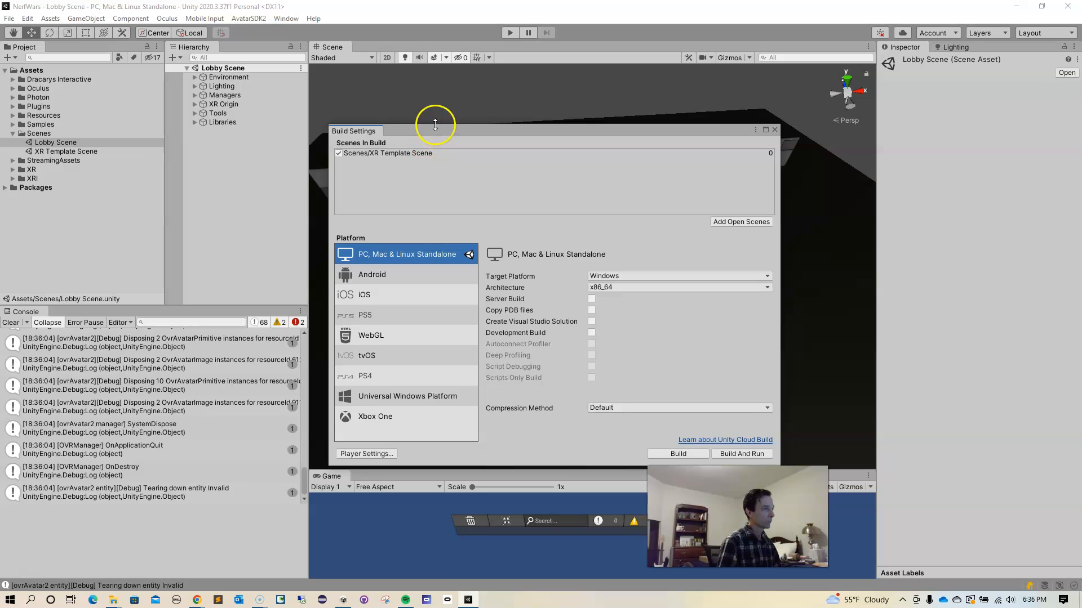
pyautogui.moveTo(439, 133)
pyautogui.mouseDown()
pyautogui.moveTo(461, 134)
pyautogui.moveTo(434, 131)
pyautogui.mouseUp()
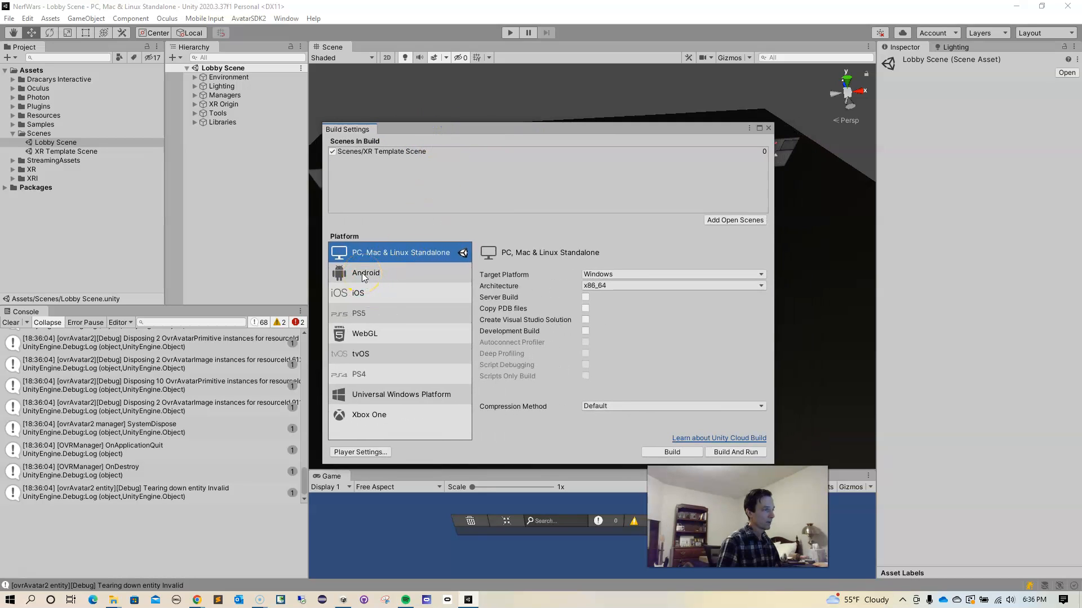
pyautogui.click(717, 222)
pyautogui.click(358, 153)
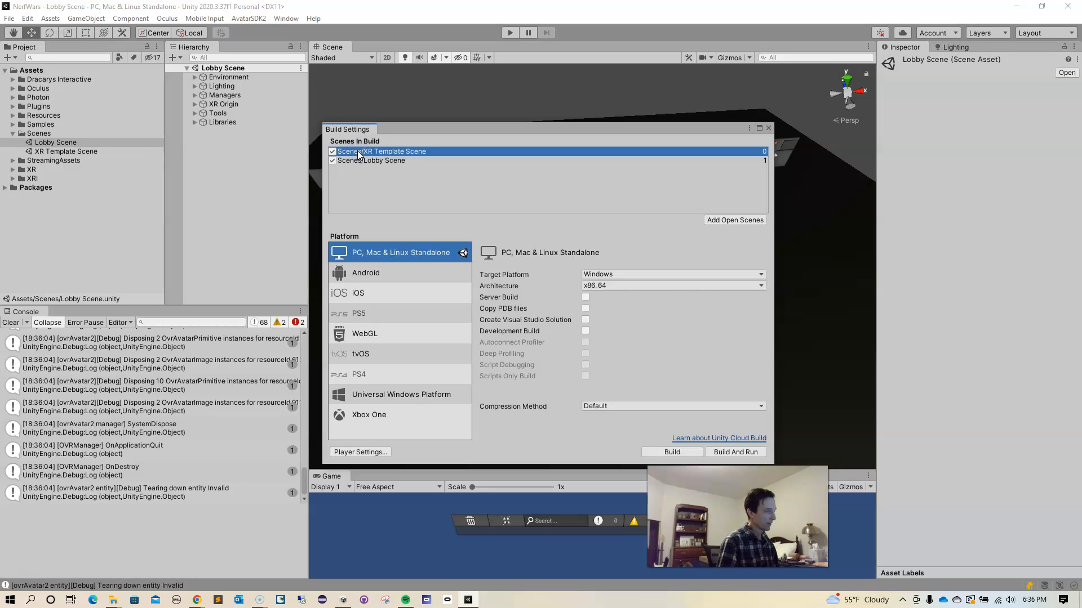
pyautogui.press('Delete')
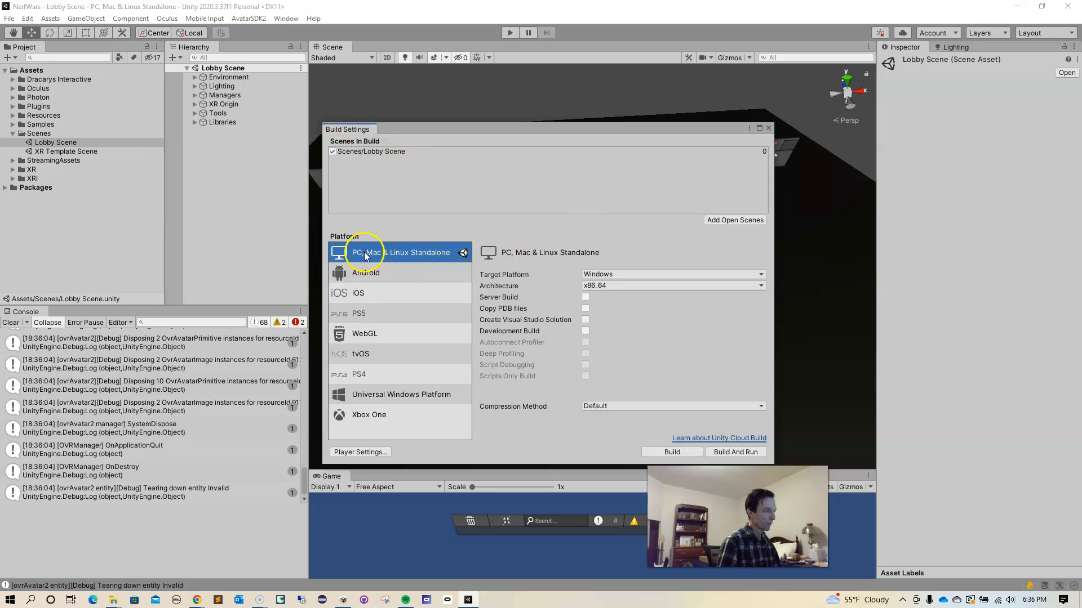
# Select Android in the build platforms and set its texture compression to ASTC
pyautogui.click(363, 275)
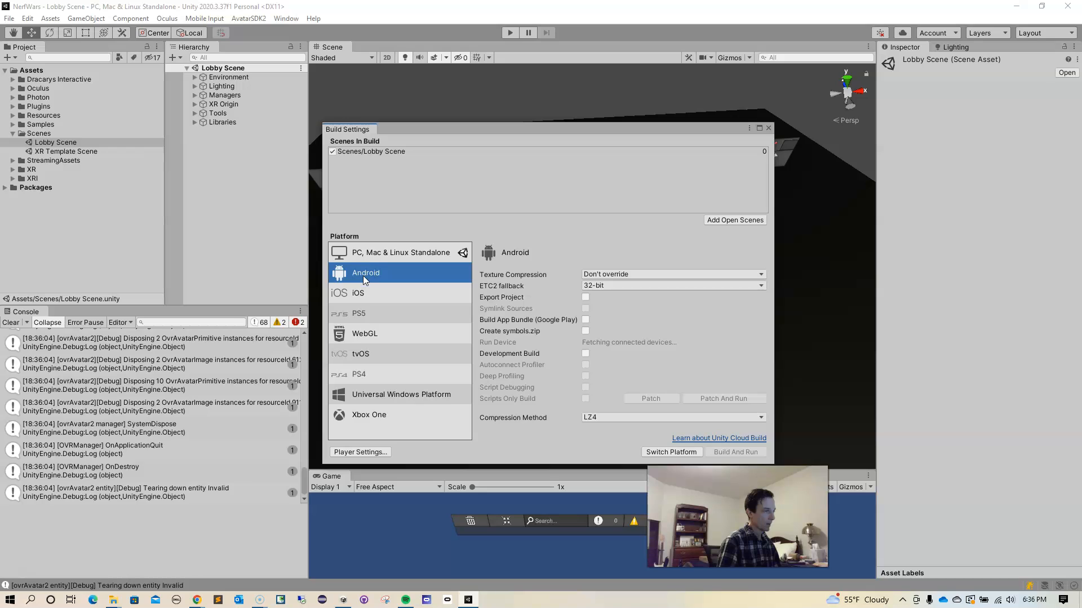
pyautogui.click(620, 274)
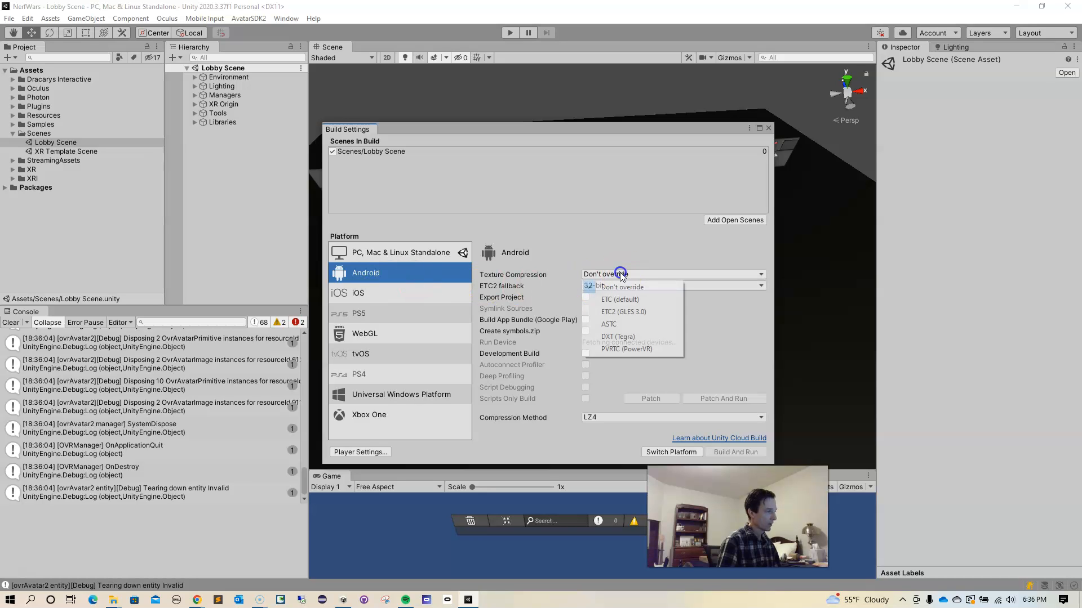
pyautogui.click(622, 324)
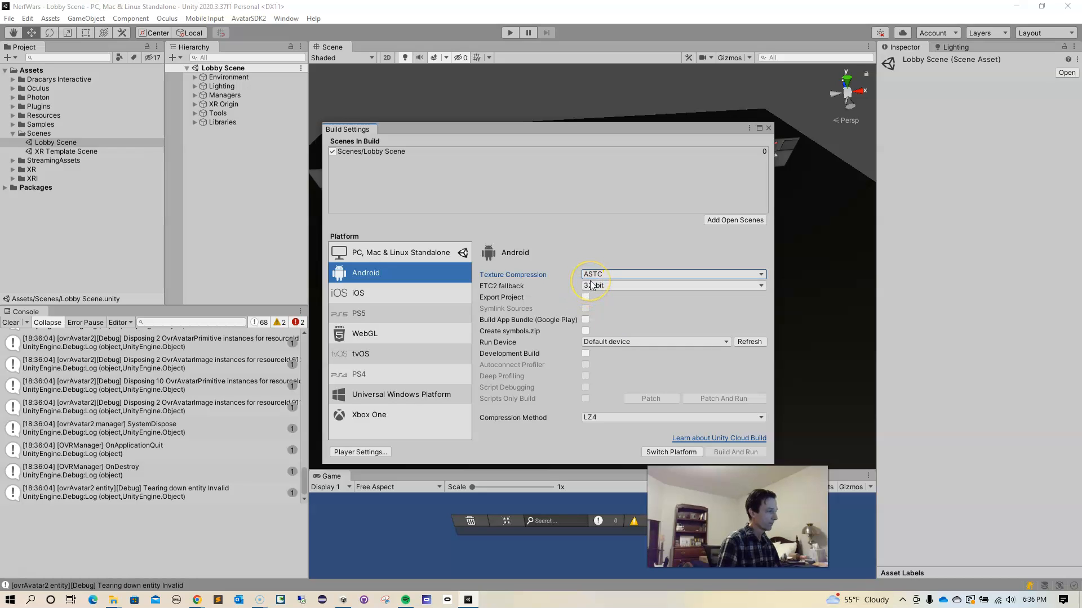
# Choose the Oculus Quest 2 as run device and enable Development Build and Script Debugging
pyautogui.click(708, 341)
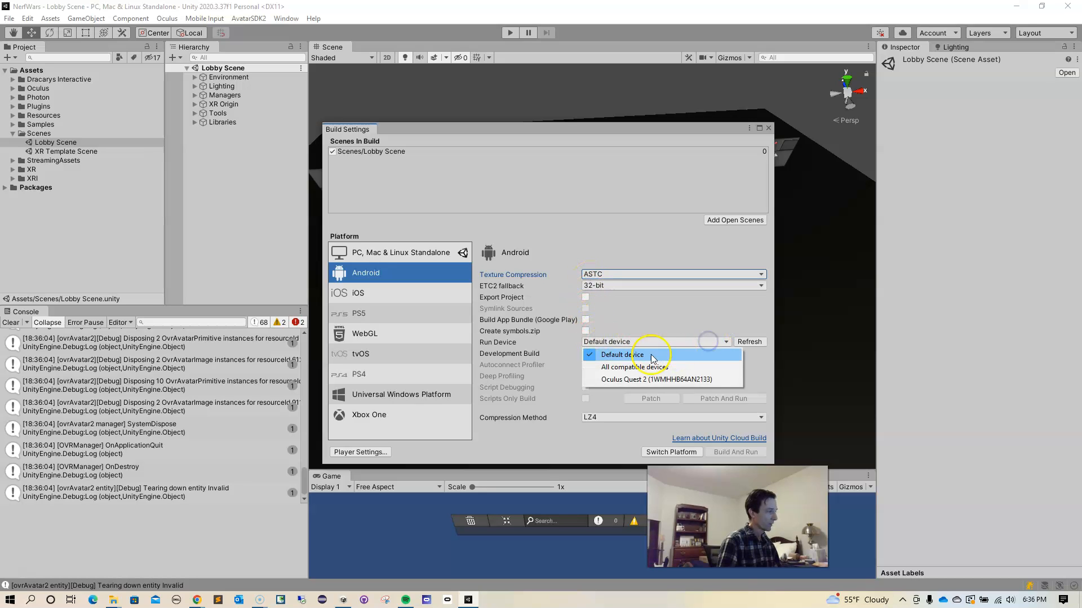
pyautogui.click(654, 380)
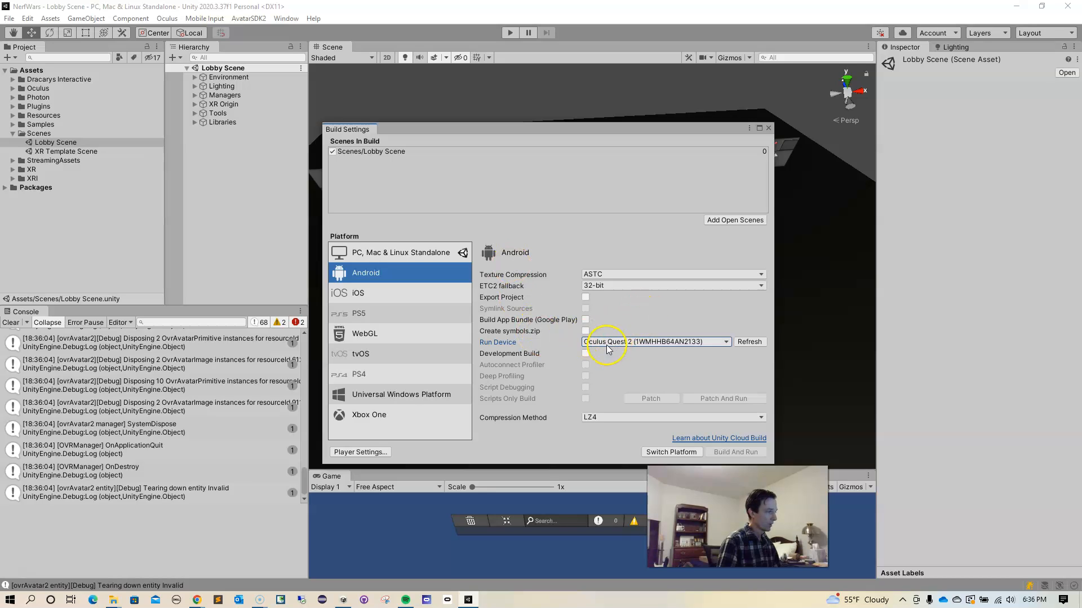
pyautogui.click(585, 354)
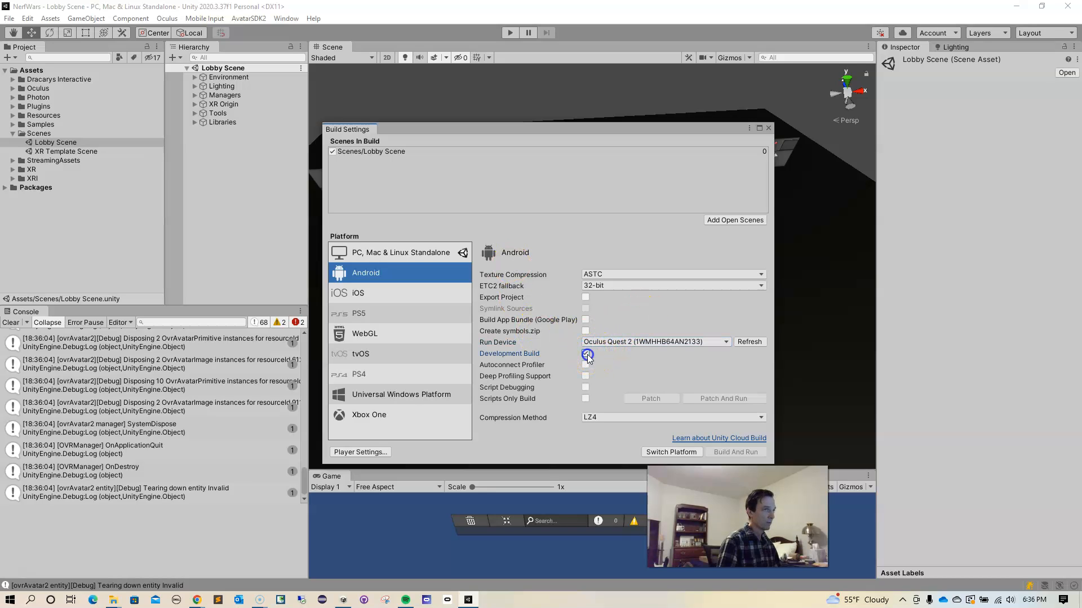
pyautogui.click(586, 387)
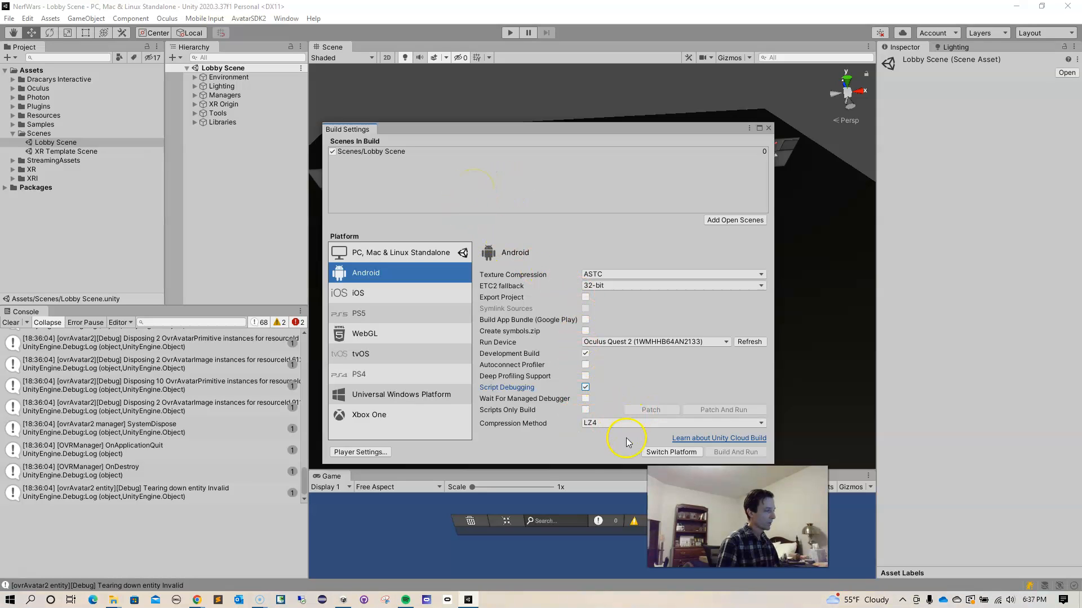
# Set the product name to NerfWars in the project's Player settings
pyautogui.click(359, 452)
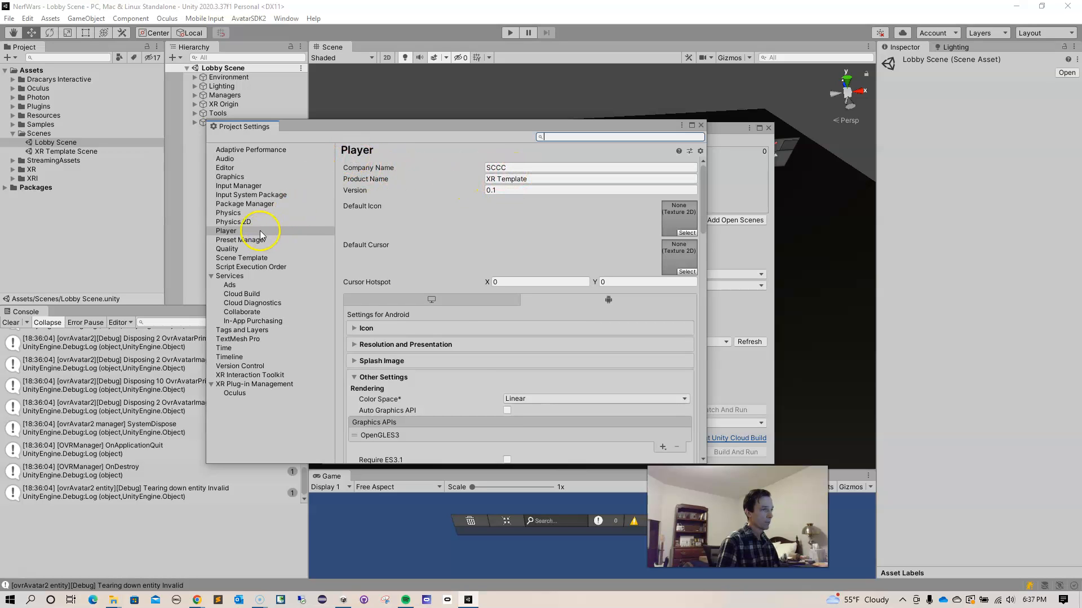
pyautogui.click(539, 179)
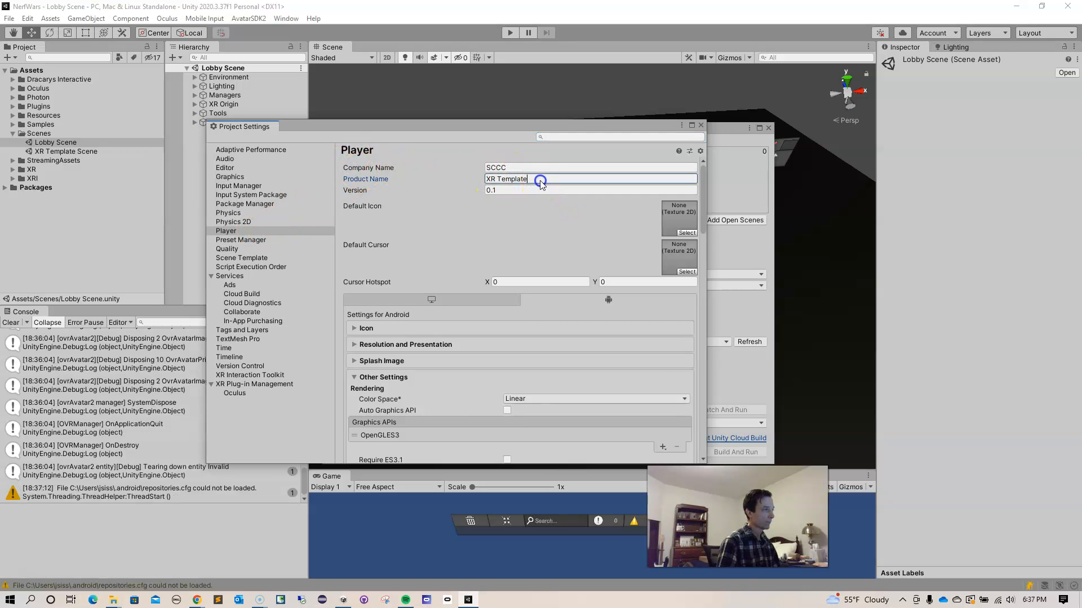
pyautogui.moveTo(539, 180); pyautogui.dragTo(475, 180)
pyautogui.write('Nerf Wars')
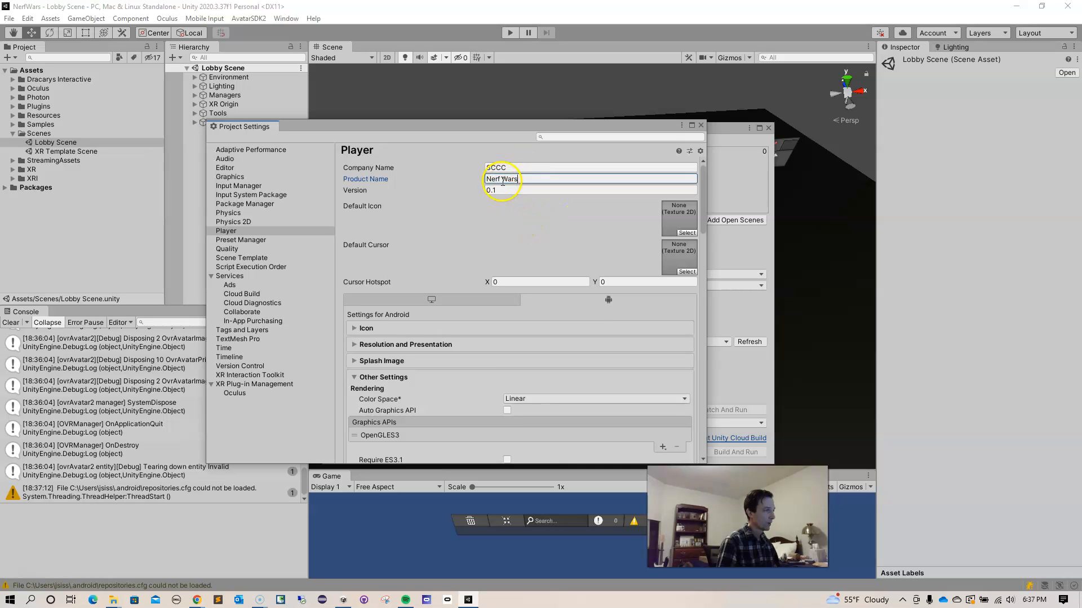
pyautogui.press('BackSpace')
# Set the Android package name to edu.SCCC.NerfWars in the Player identification settings and close the project settings
pyautogui.scroll(-5, 523, 269)
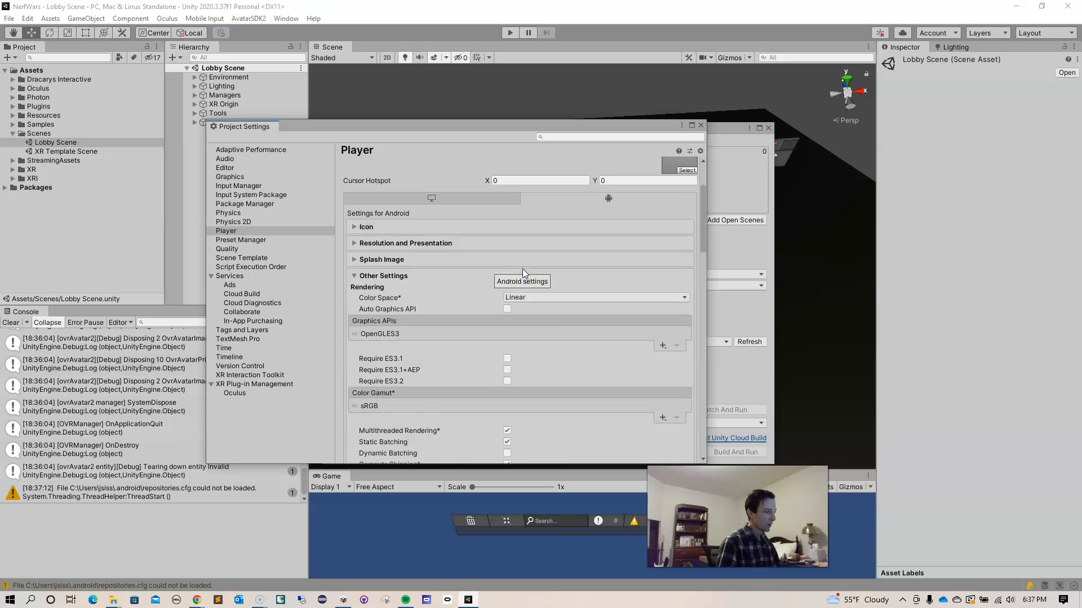
pyautogui.scroll(-10, 522, 269)
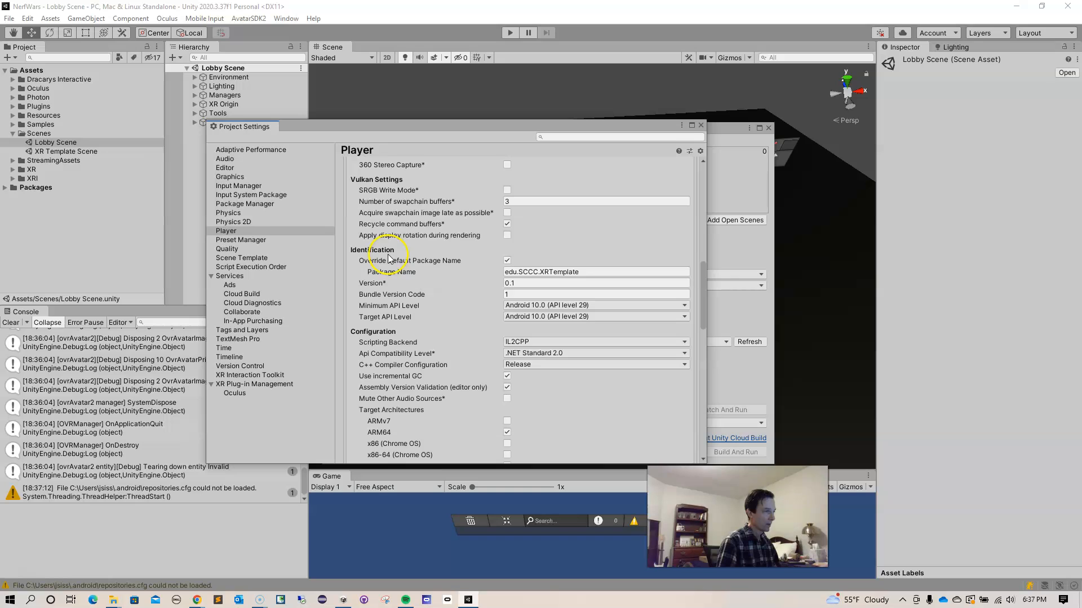
pyautogui.click(599, 271)
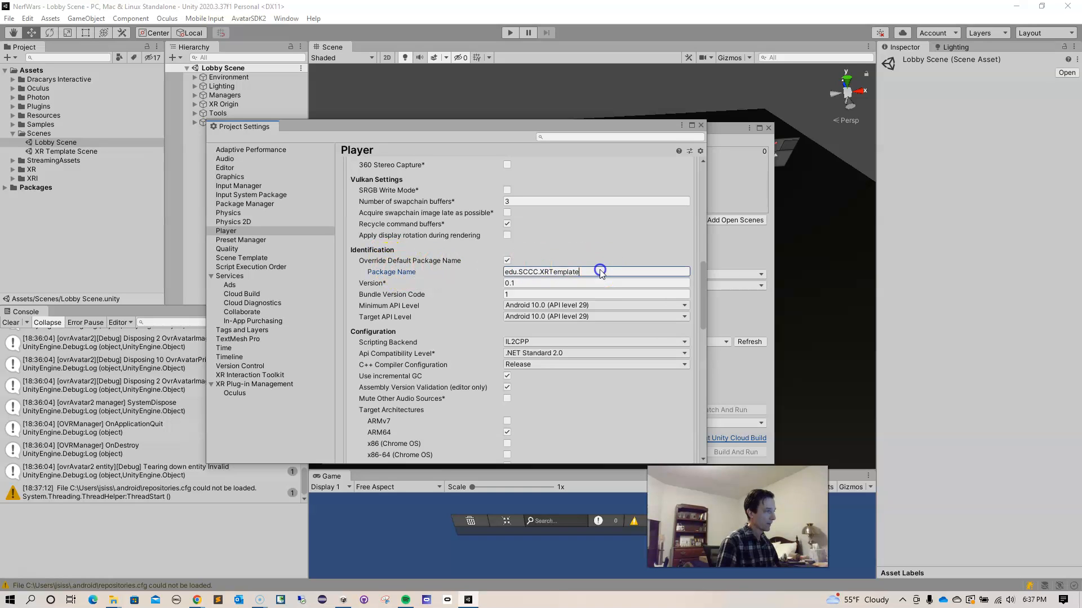
pyautogui.click(603, 271)
pyautogui.press('BackSpace')
pyautogui.press('BackSpace')
pyautogui.press('BackSpace')
pyautogui.press('BackSpace')
pyautogui.press('BackSpace')
pyautogui.press('BackSpace')
pyautogui.press('BackSpace')
pyautogui.press('BackSpace')
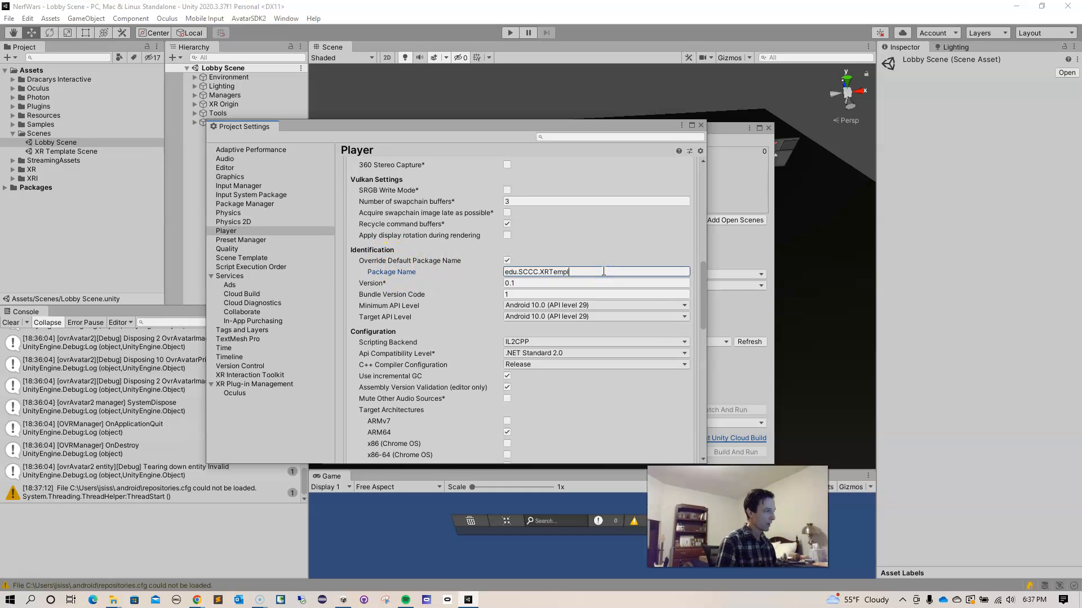
pyautogui.press('BackSpace')
pyautogui.press('BackSpace')
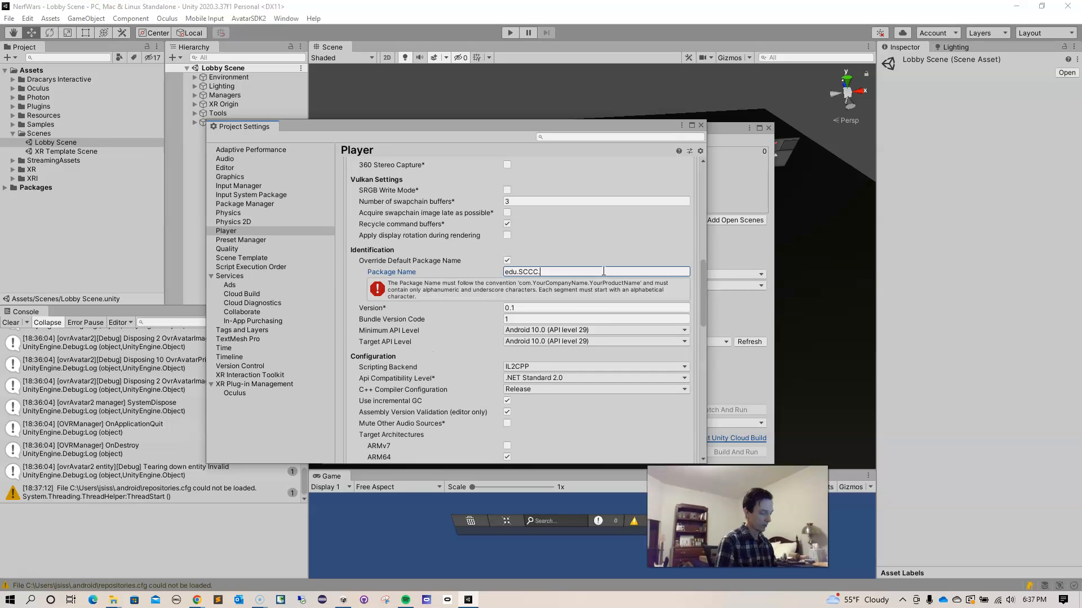
pyautogui.write('NerfWars')
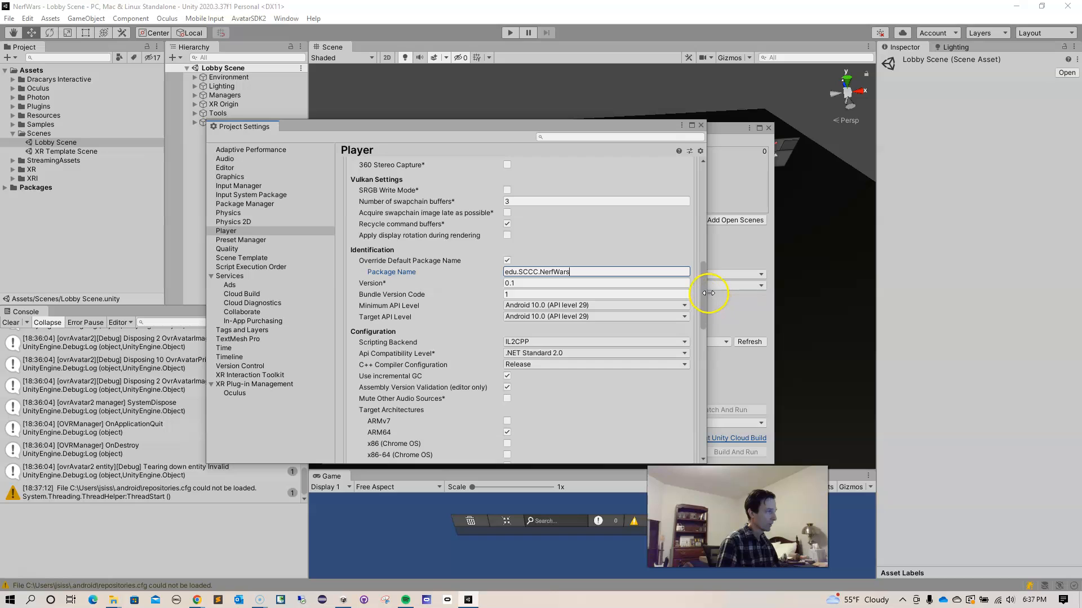
pyautogui.moveTo(704, 291); pyautogui.dragTo(697, 164)
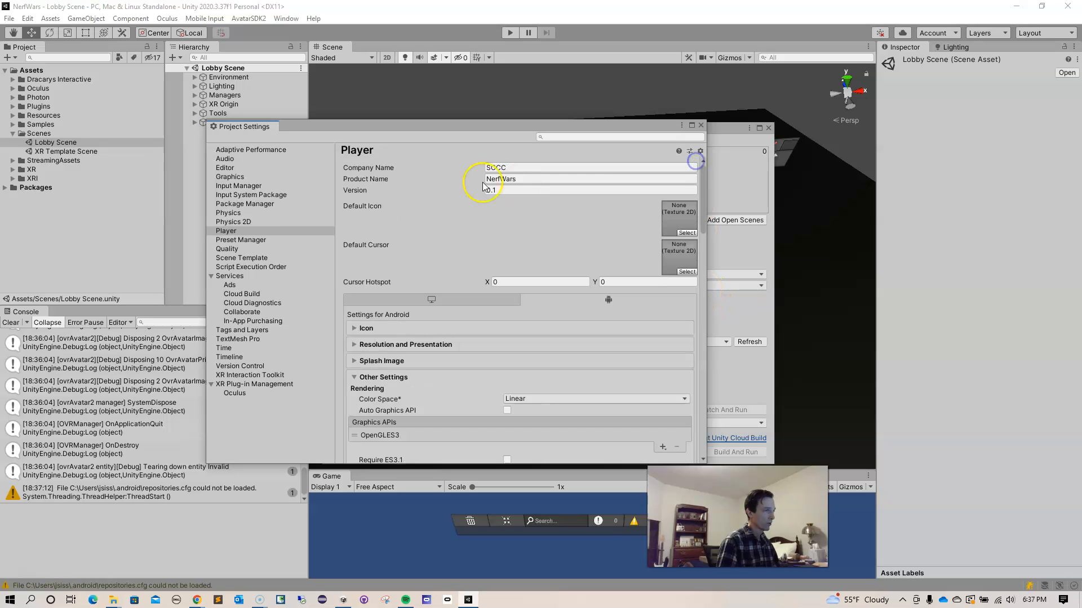
pyautogui.click(701, 126)
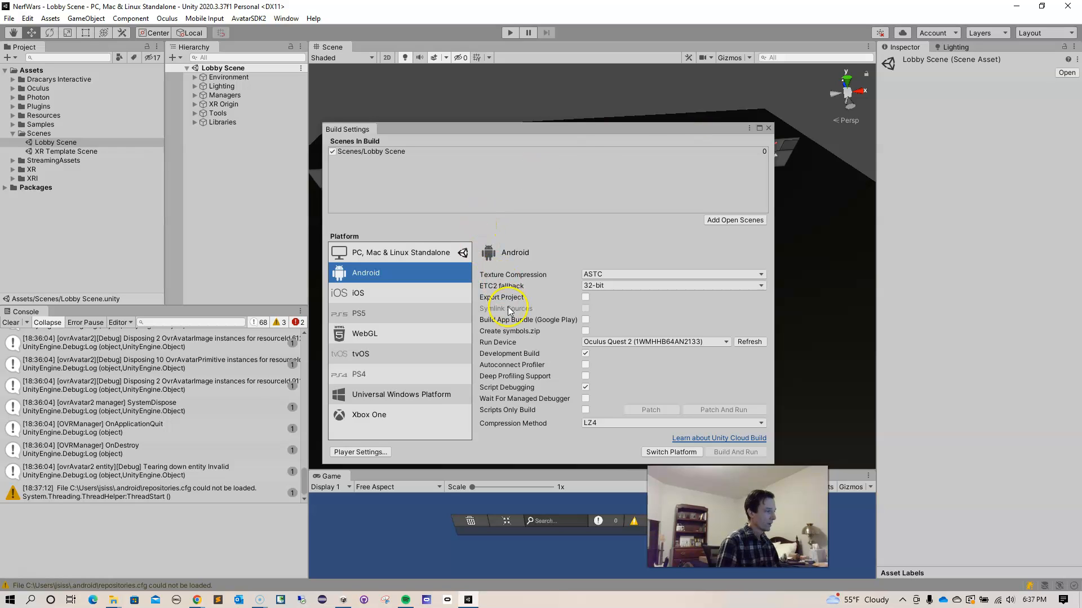
# Switch the build platform to Android and permanently delete the listed deprecated Interaction SDK assets
pyautogui.click(656, 453)
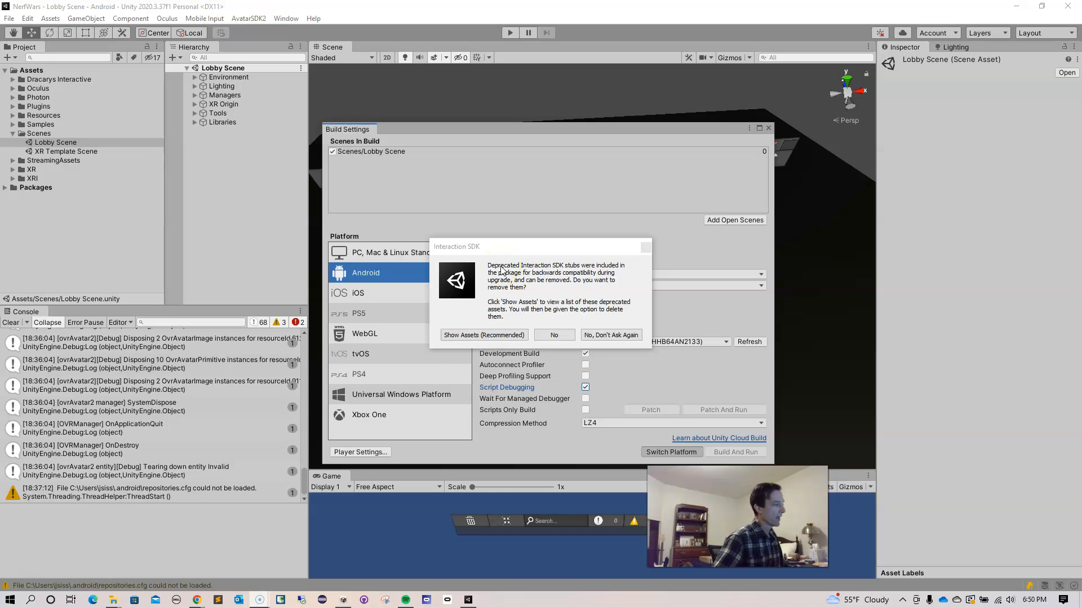
pyautogui.click(483, 335)
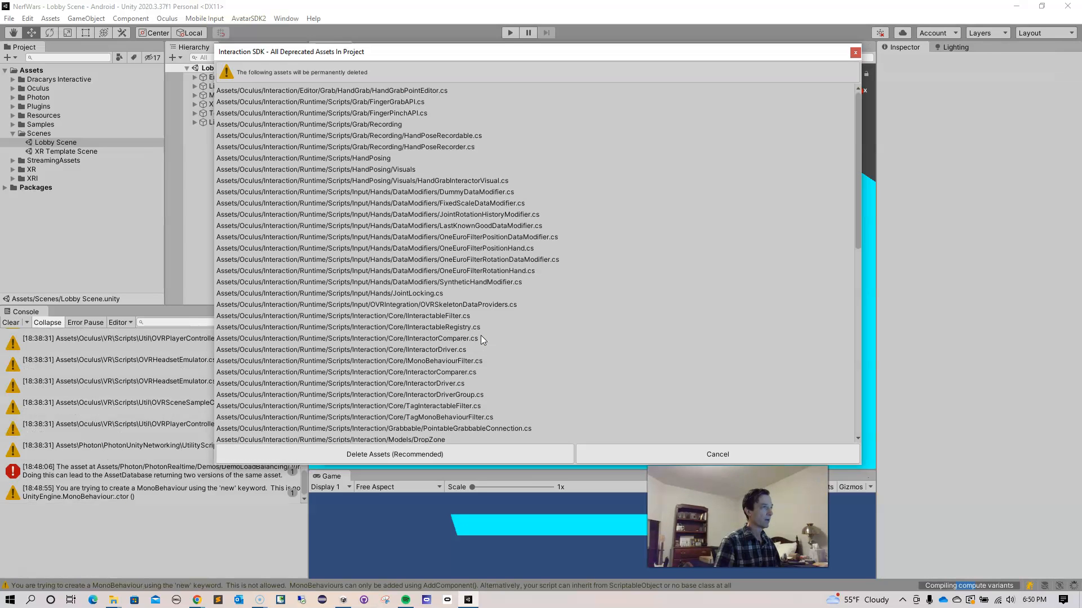
pyautogui.click(391, 458)
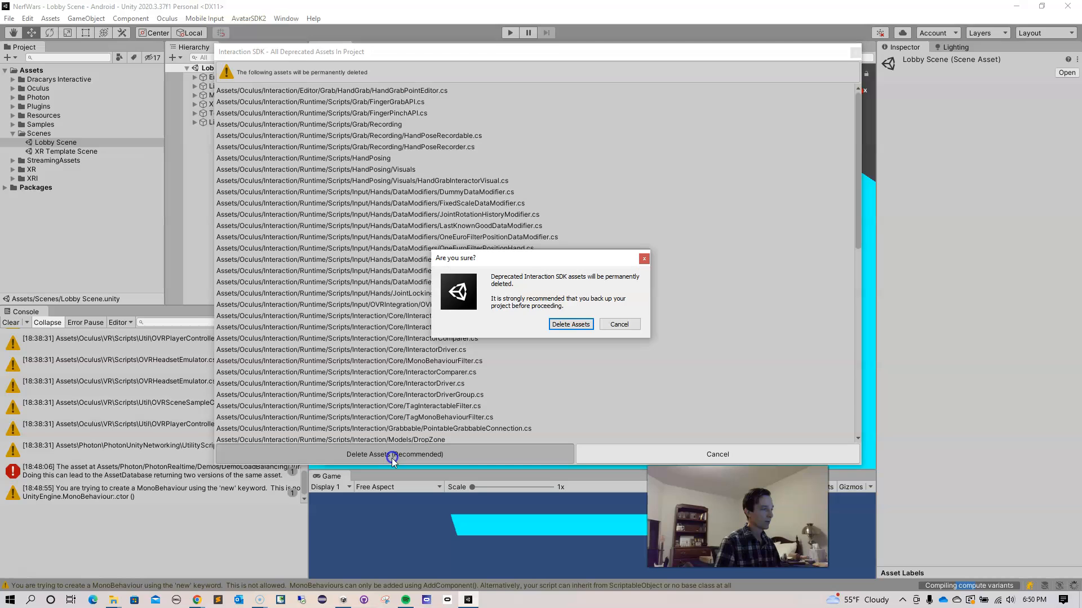
pyautogui.click(573, 324)
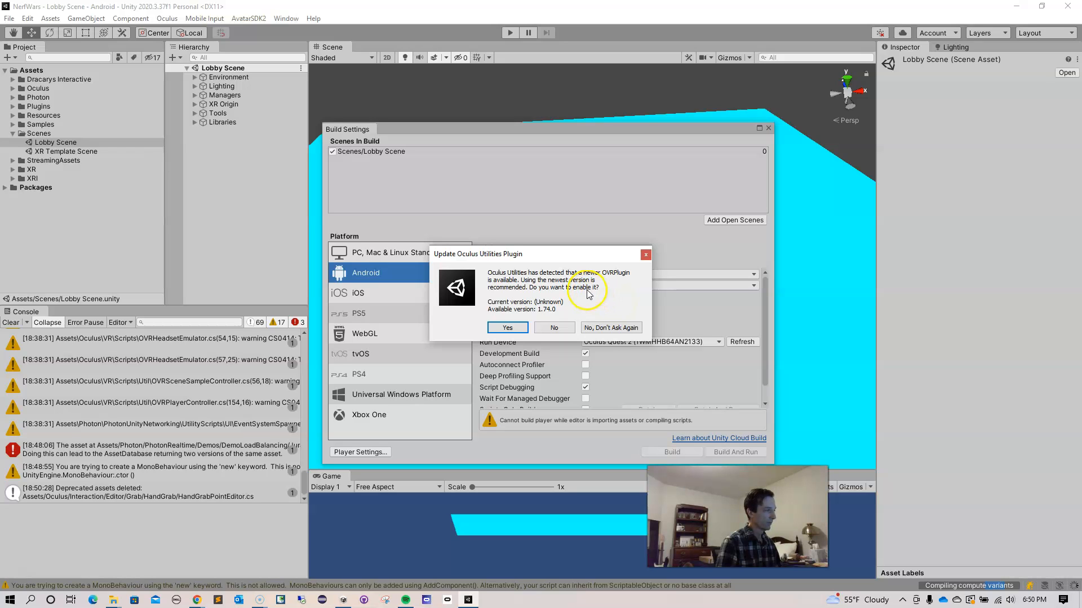
# Decline the Oculus Utilities OVRPlugin update with the don't-ask-again option and acknowledge the manual update notice
pyautogui.click(614, 328)
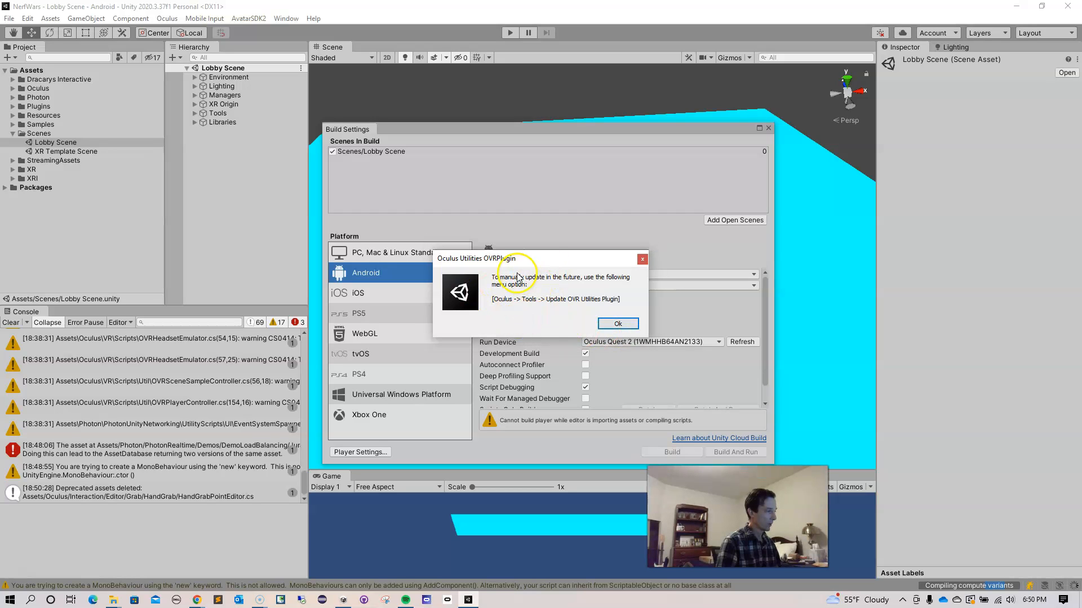
pyautogui.click(618, 324)
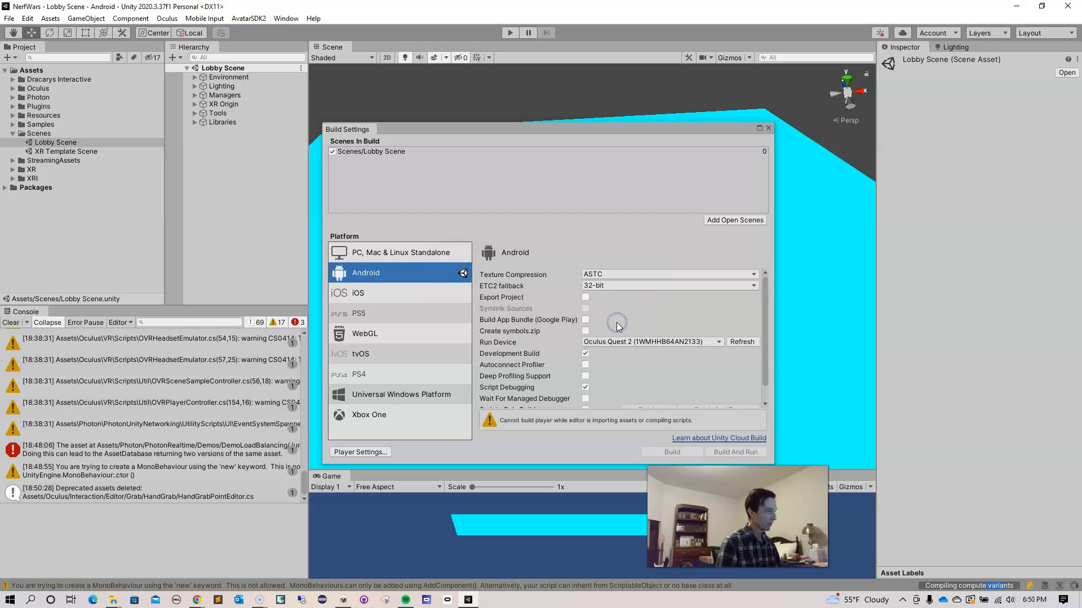
pyautogui.click(593, 418)
pyautogui.click(593, 379)
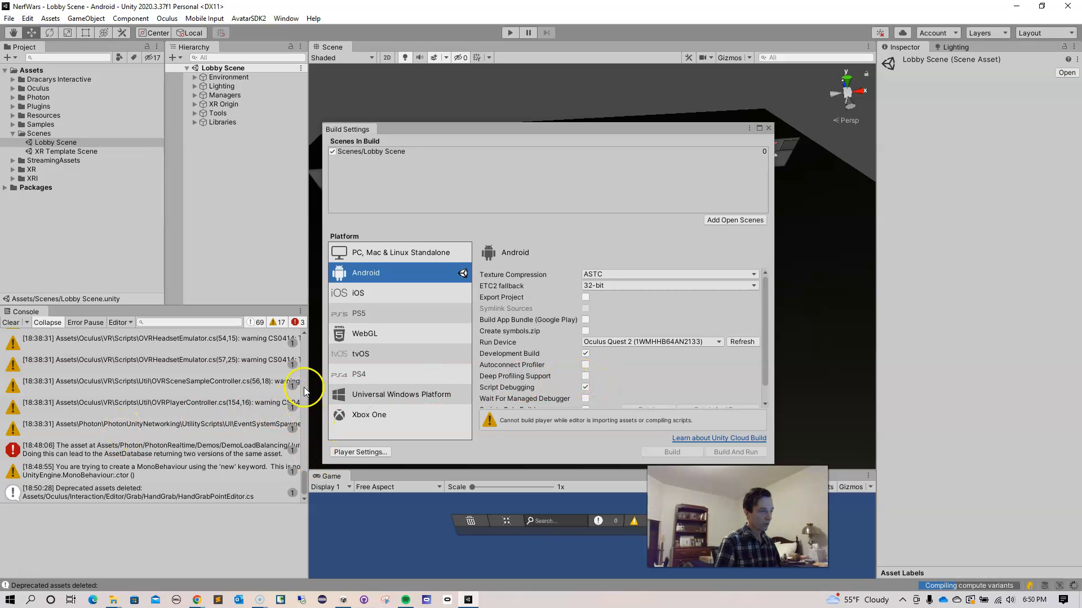
# Check the console's messages by filtering errors, warnings and info logs
pyautogui.click(297, 322)
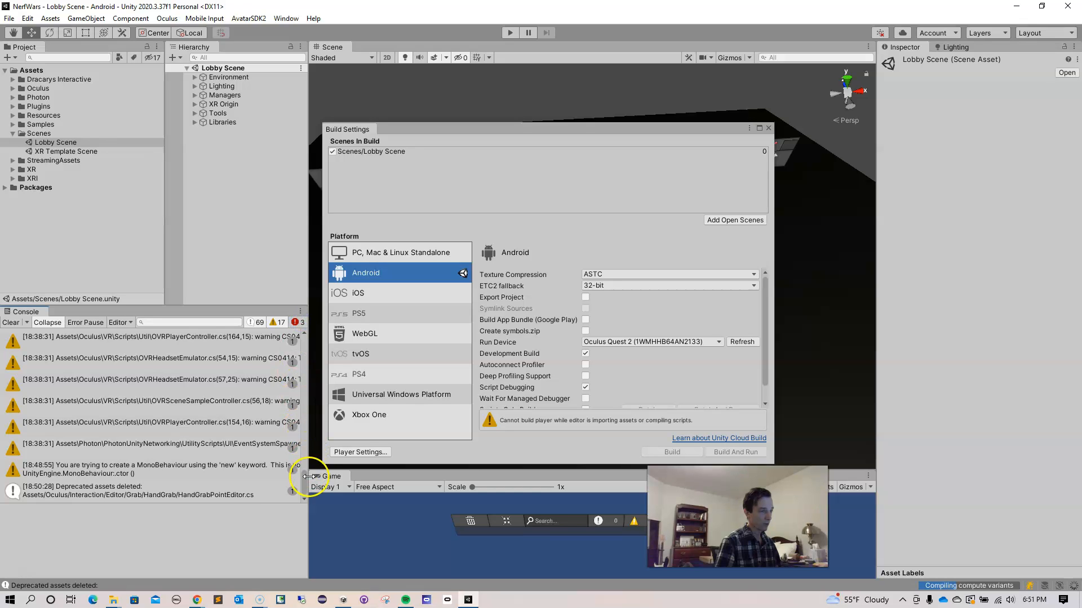
pyautogui.moveTo(303, 479); pyautogui.dragTo(304, 450)
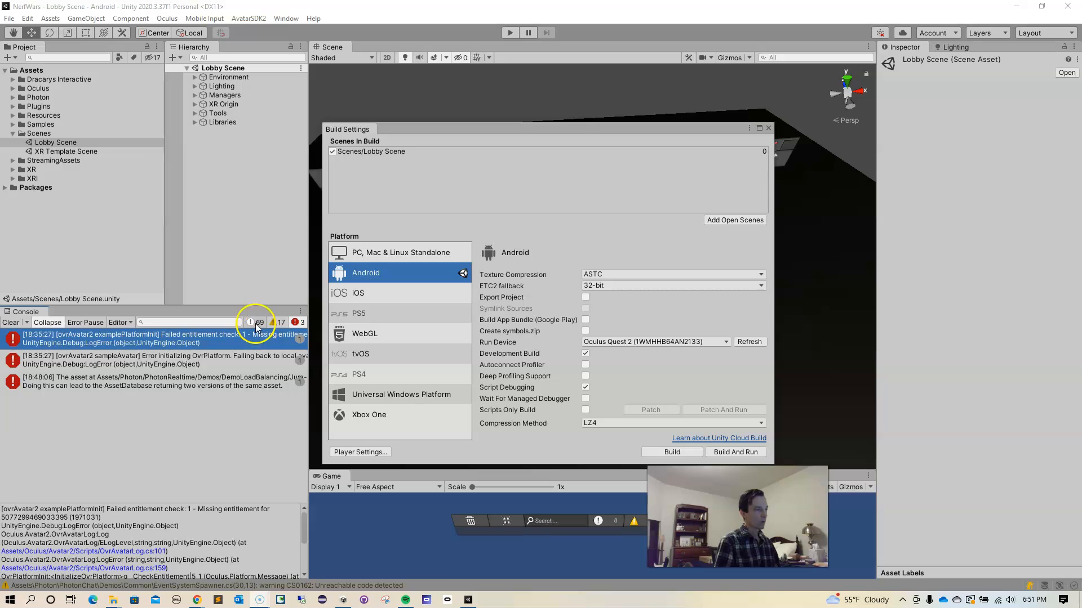
pyautogui.click(256, 322)
pyautogui.click(280, 323)
pyautogui.click(255, 323)
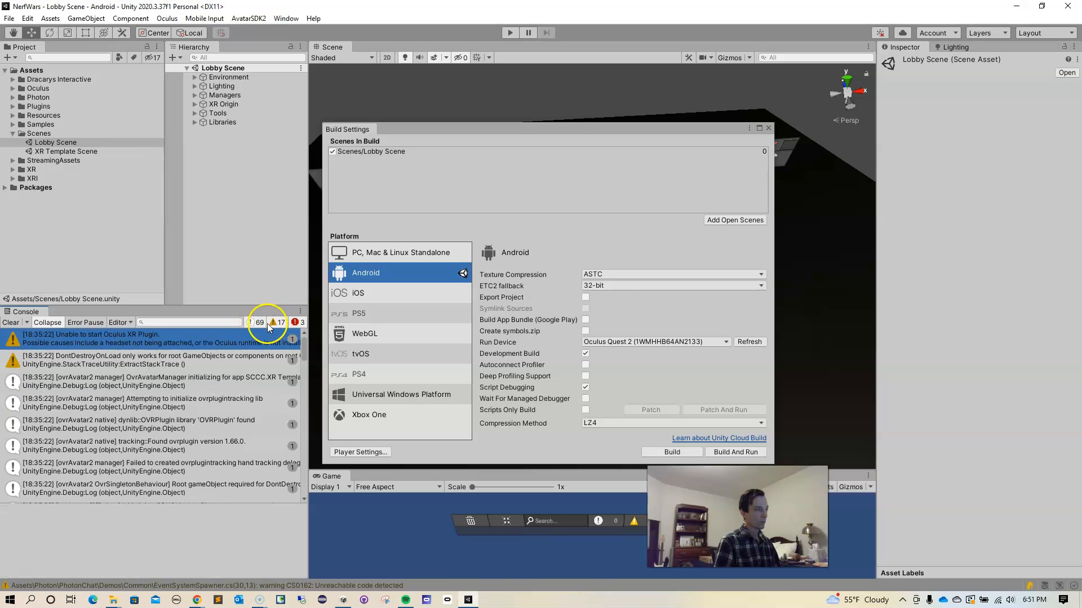
pyautogui.click(86, 334)
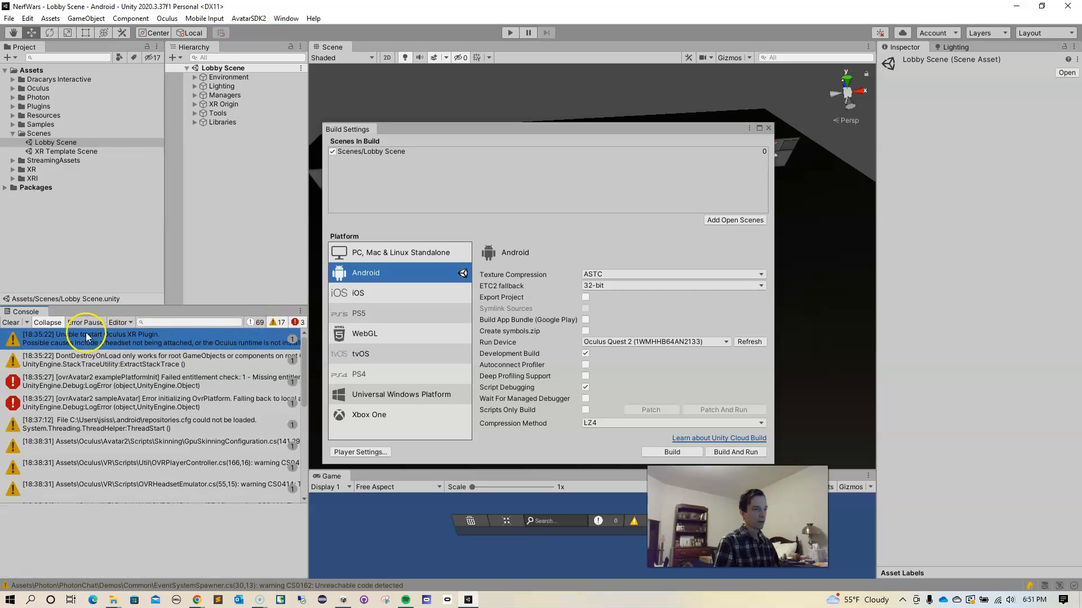
# Clear the console and close the build settings
pyautogui.click(11, 322)
pyautogui.click(297, 322)
pyautogui.click(150, 421)
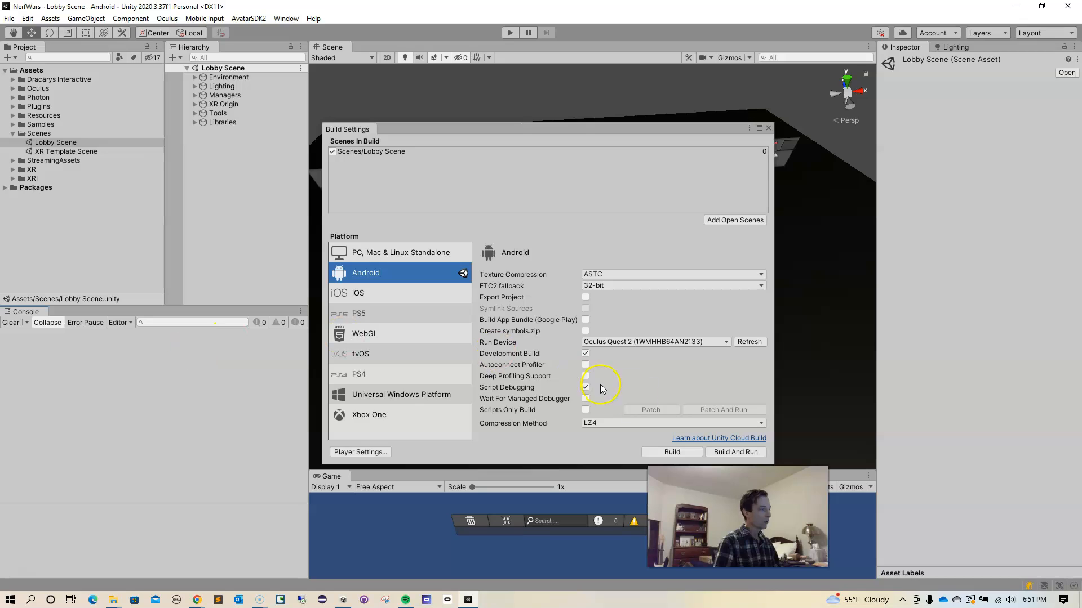
pyautogui.click(768, 128)
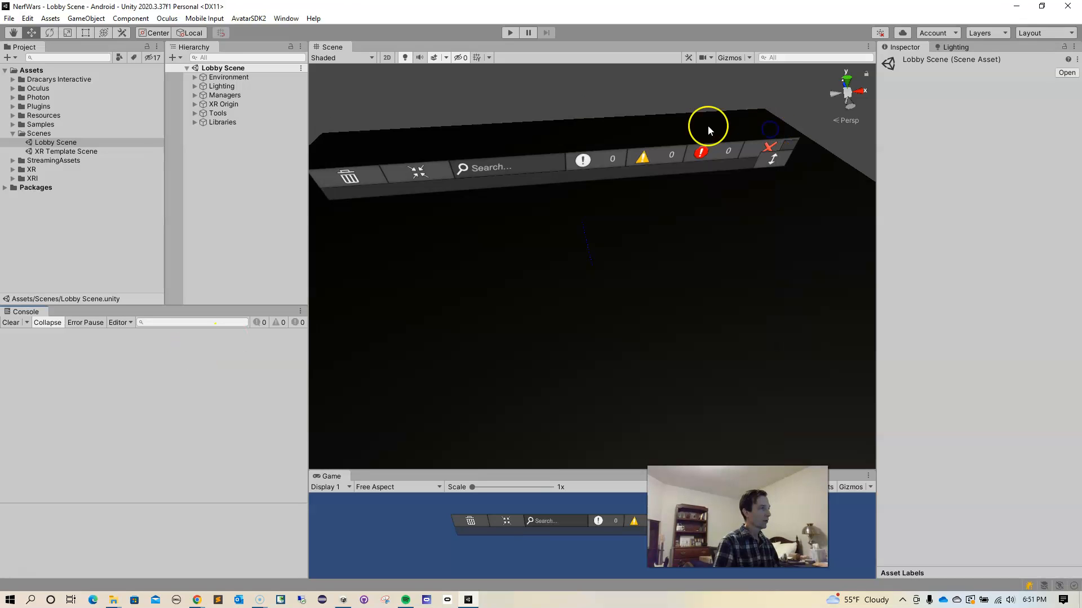
# Run the Lobby Scene in play mode, inspect the console errors and the avatar in the scene, and stop playback
pyautogui.scroll(-3, 553, 330)
pyautogui.scroll(4, 552, 318)
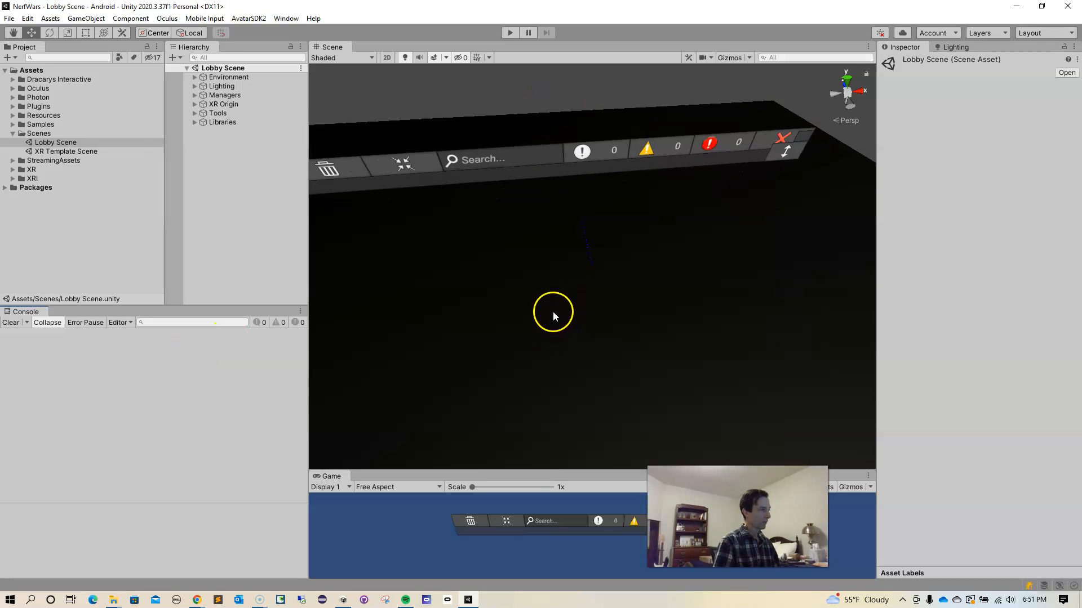
pyautogui.scroll(-5, 549, 314)
pyautogui.moveTo(549, 327); pyautogui.dragTo(455, 310)
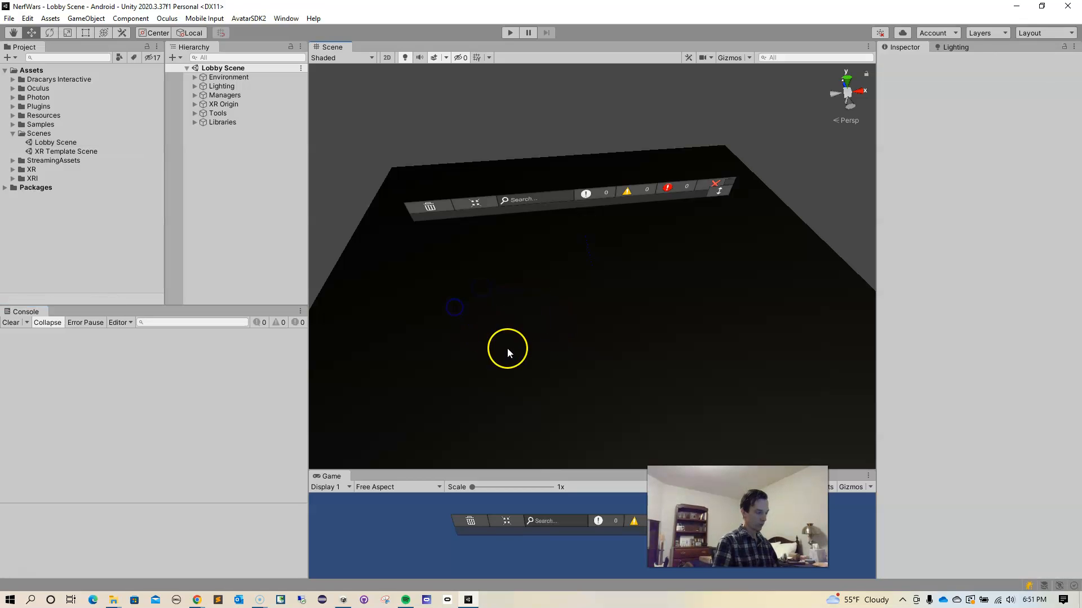
pyautogui.moveTo(520, 356); pyautogui.dragTo(492, 295, button='right')
pyautogui.click(511, 26)
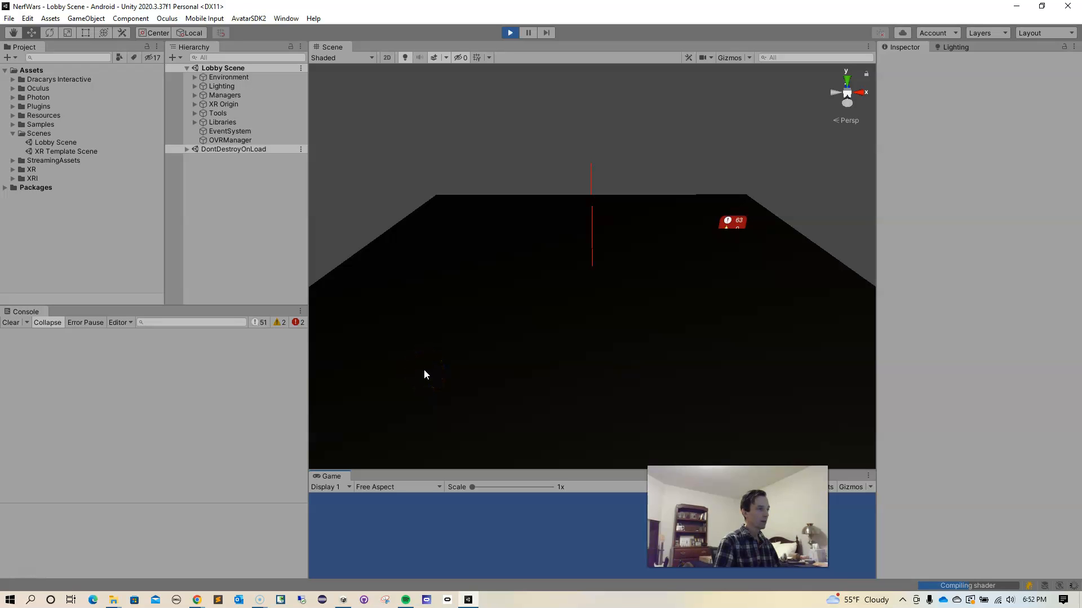
pyautogui.click(296, 323)
pyautogui.click(296, 323)
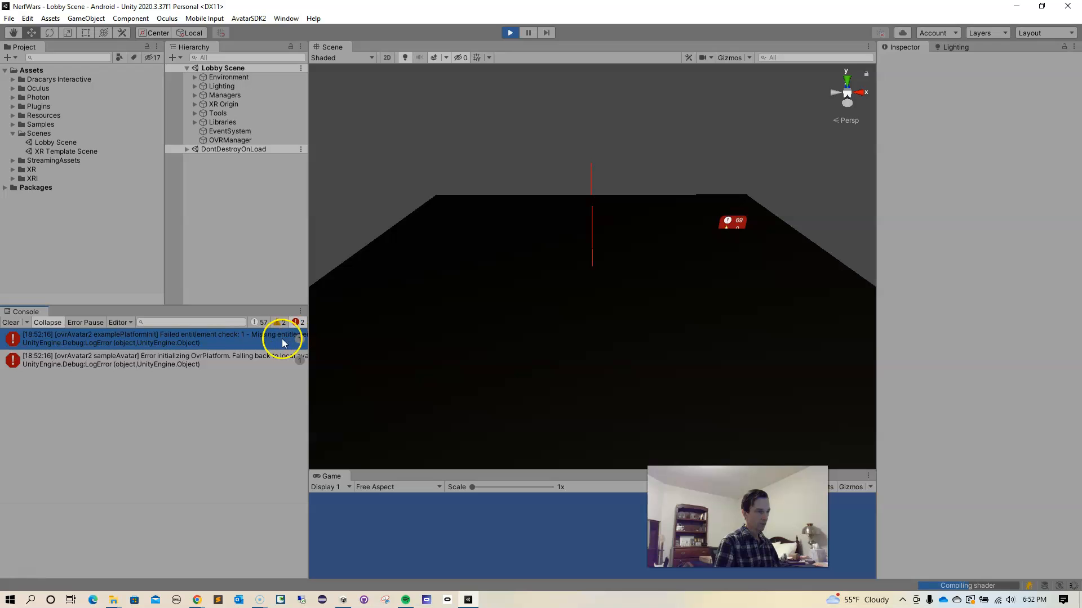
pyautogui.keyDown('alt'); pyautogui.moveTo(423, 400); pyautogui.dragTo(432, 424); pyautogui.keyUp('alt')
pyautogui.click(9, 420)
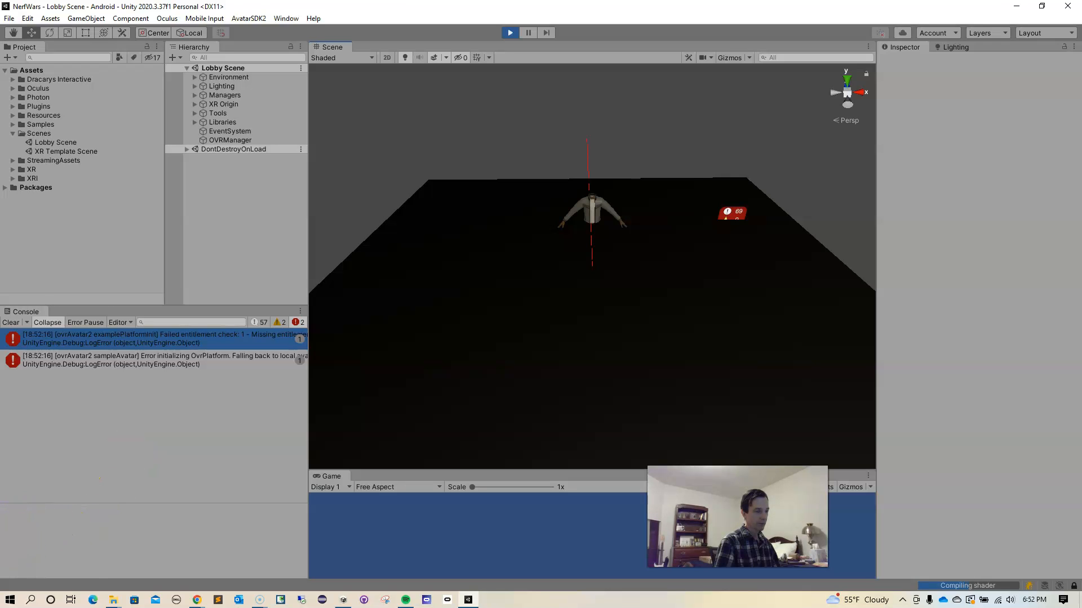
pyautogui.hotkey('ctrl', 'p')
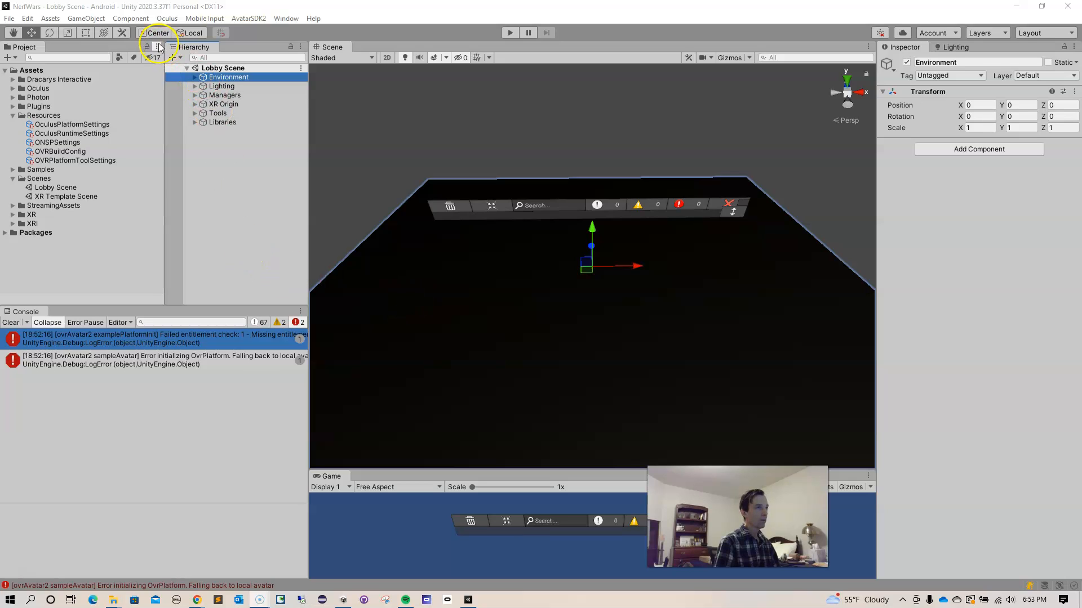
# In the Oculus platform settings, enable Use Standalone Platform and clear the stored test user credentials
pyautogui.click(166, 18)
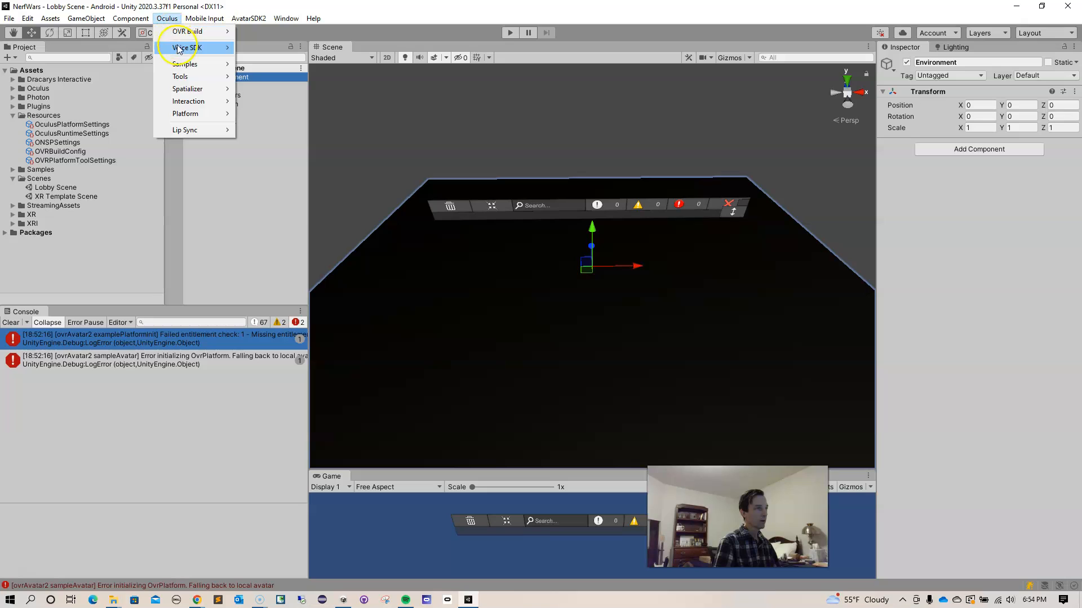
pyautogui.click(187, 114)
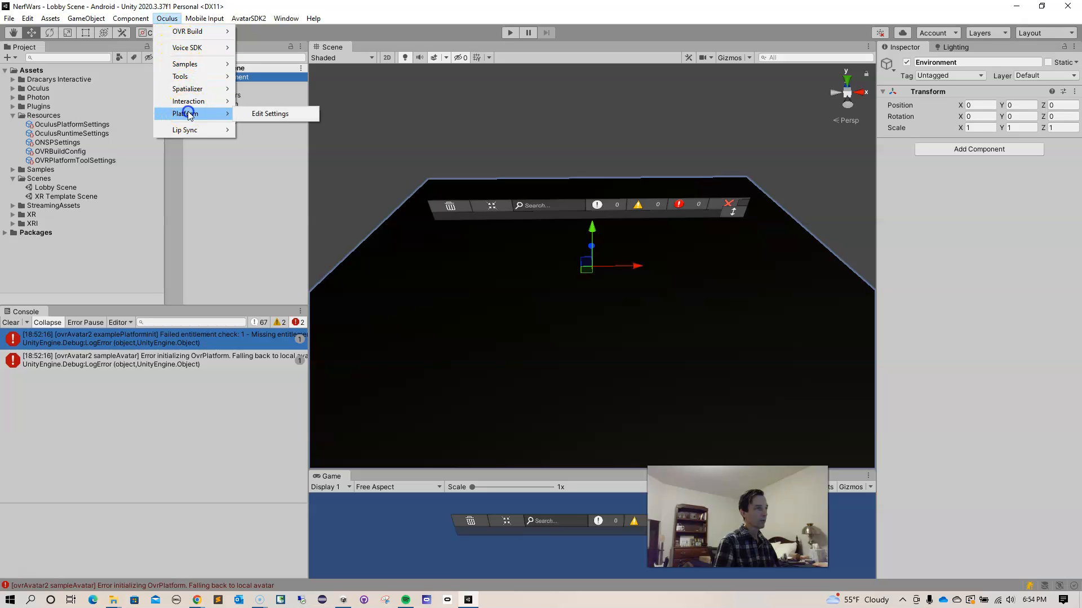
pyautogui.click(270, 114)
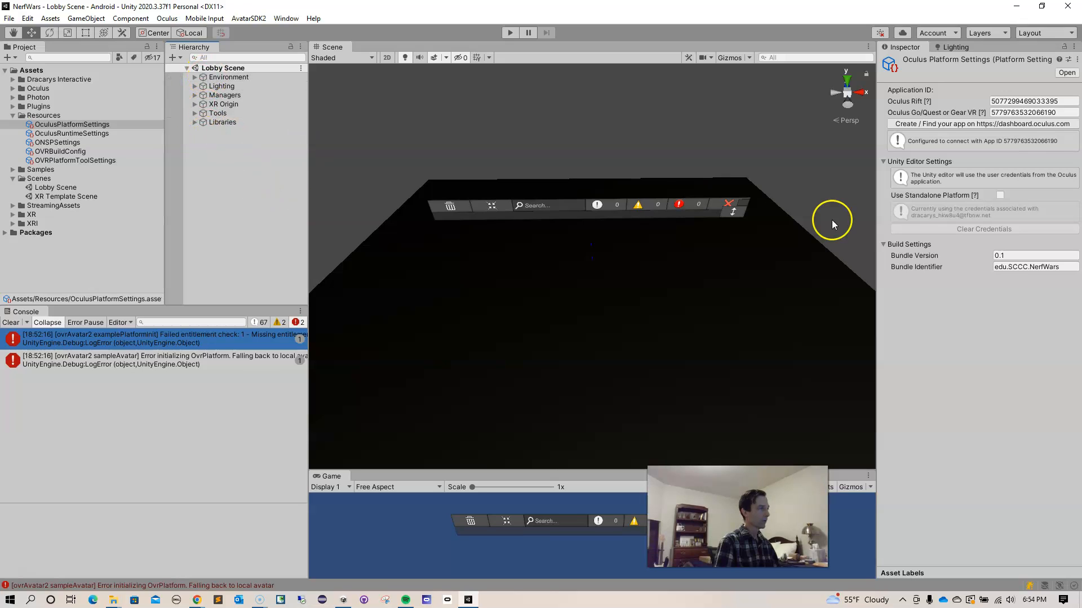
pyautogui.click(1000, 196)
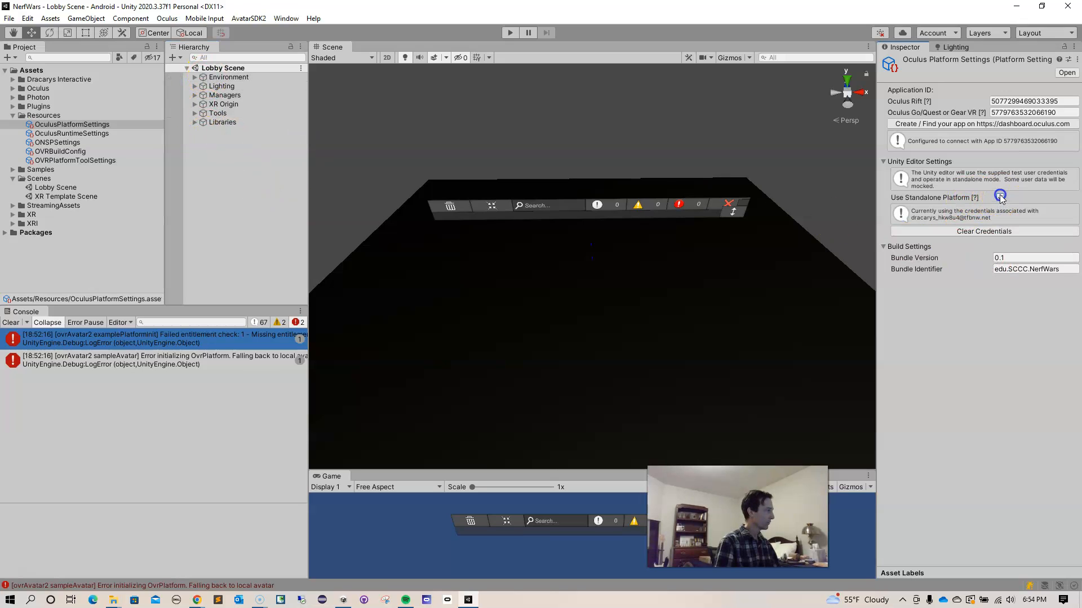
pyautogui.click(938, 198)
pyautogui.click(940, 195)
pyautogui.click(965, 232)
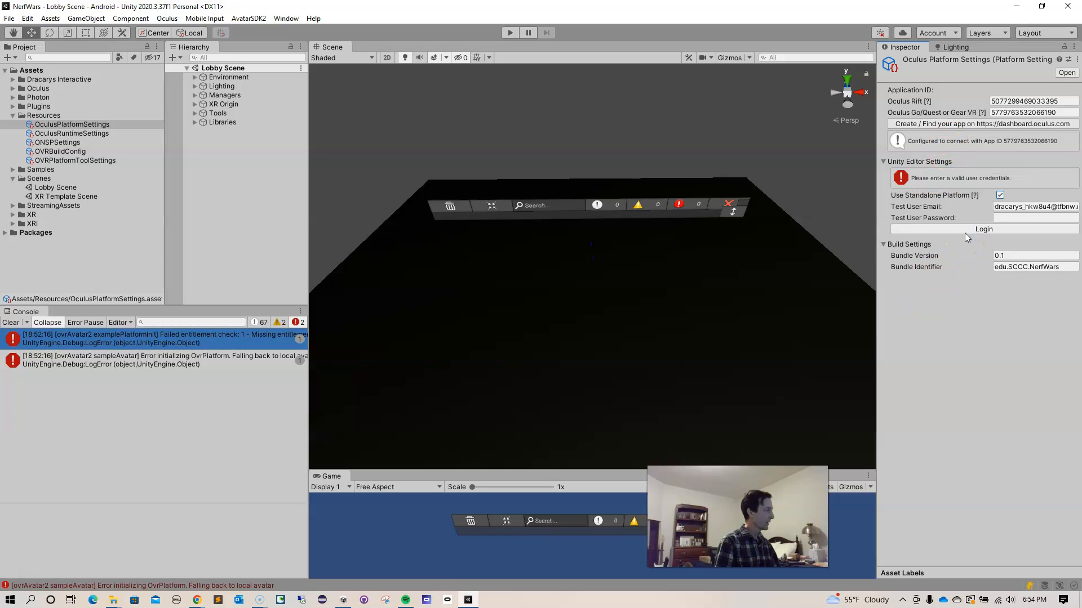
pyautogui.moveTo(876, 256); pyautogui.dragTo(783, 257)
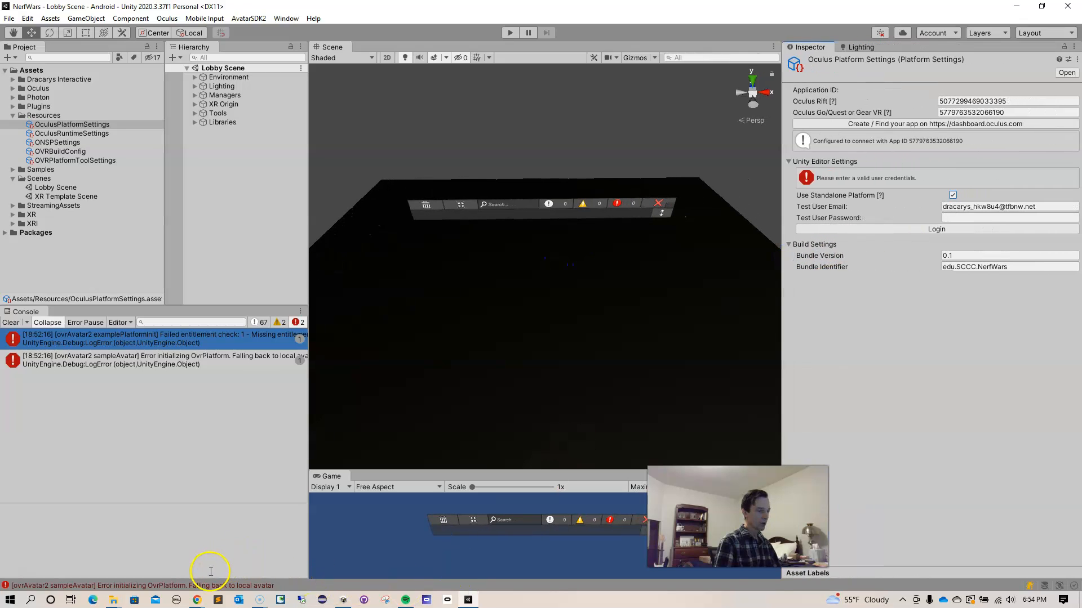
# Switch to the OculusTestUsers_20220908 workbook in the browser and copy the e-mail of the highlighted Unity Editor test user
pyautogui.click(260, 600)
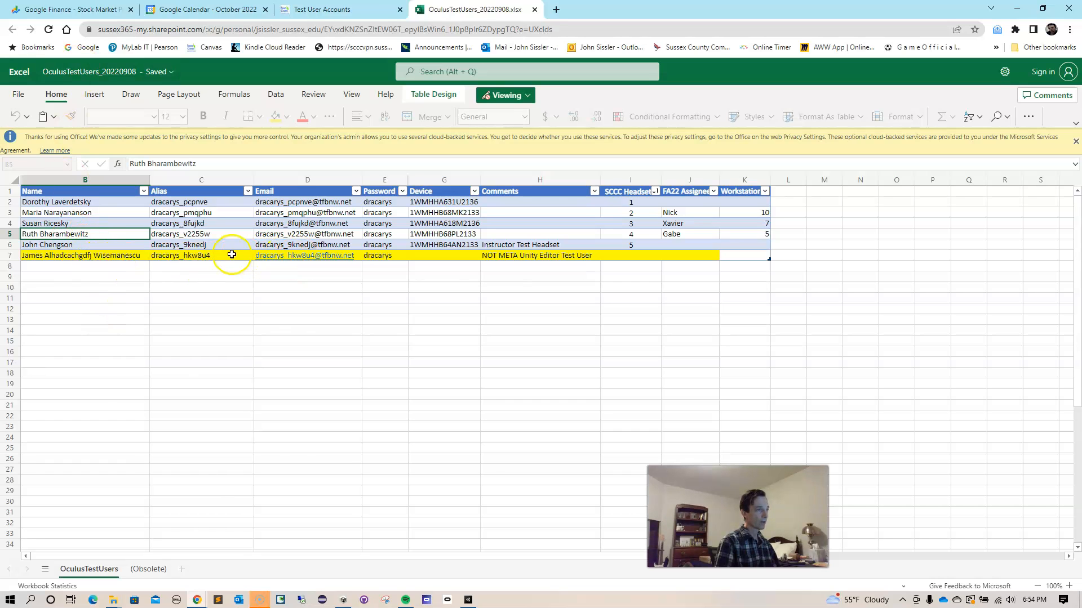
pyautogui.click(303, 258)
pyautogui.rightClick(303, 258)
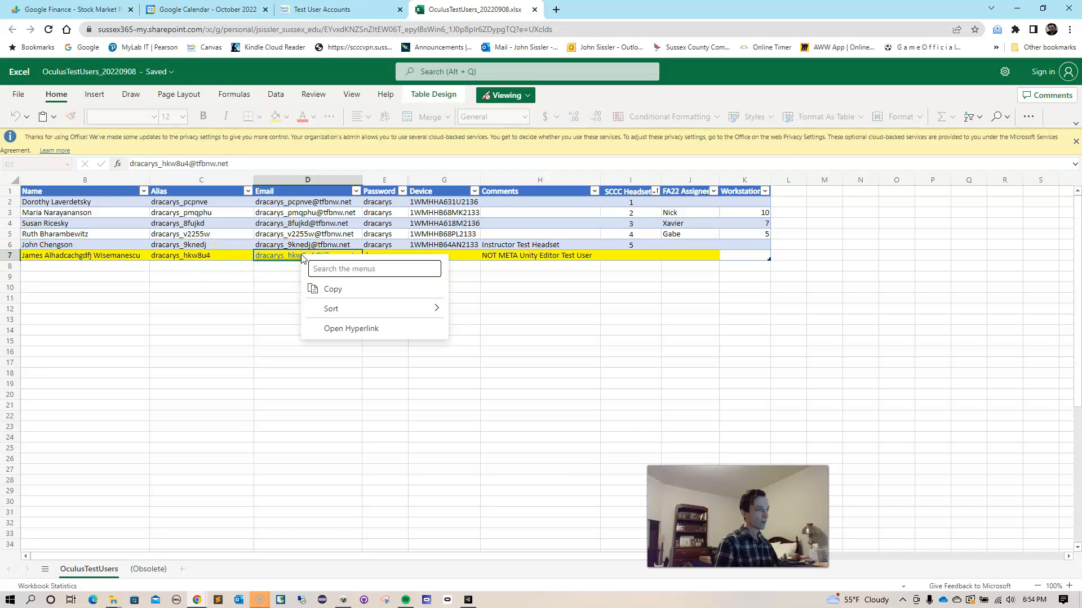
pyautogui.click(351, 291)
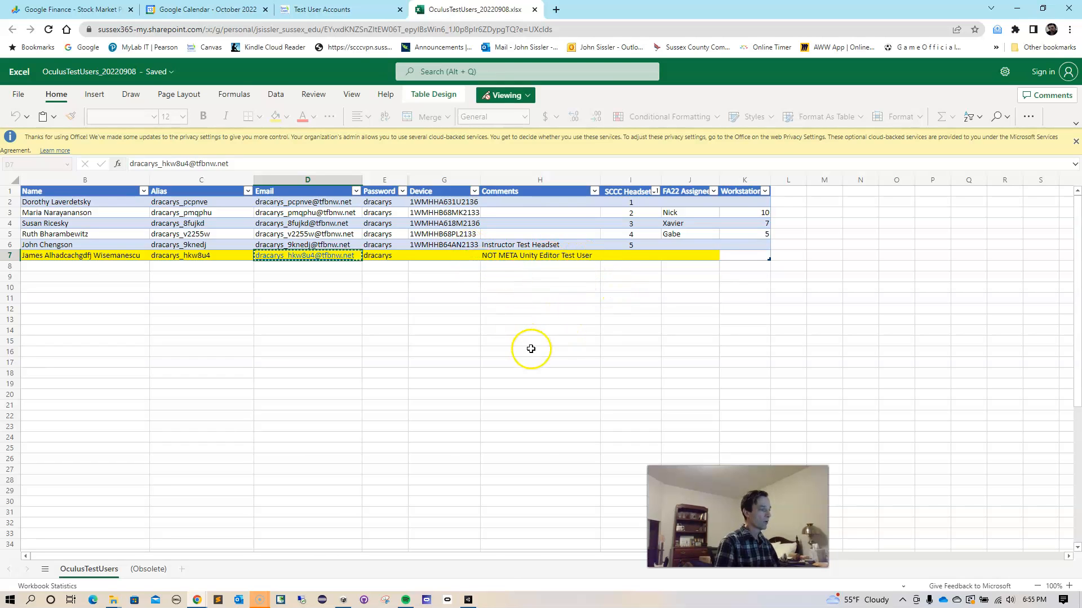
# Switch back to Unity and replace the Test User Email with the copied test user's e-mail
pyautogui.click(469, 600)
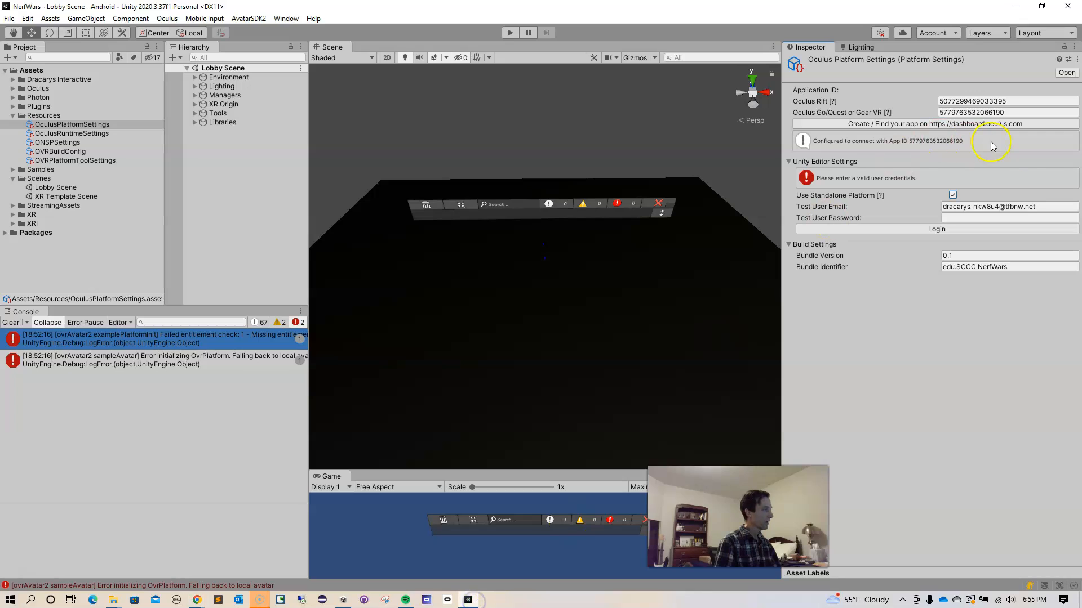
pyautogui.click(1045, 206)
pyautogui.click(1045, 206)
pyautogui.moveTo(1045, 207); pyautogui.dragTo(938, 206)
pyautogui.press('BackSpace')
pyautogui.click(958, 209)
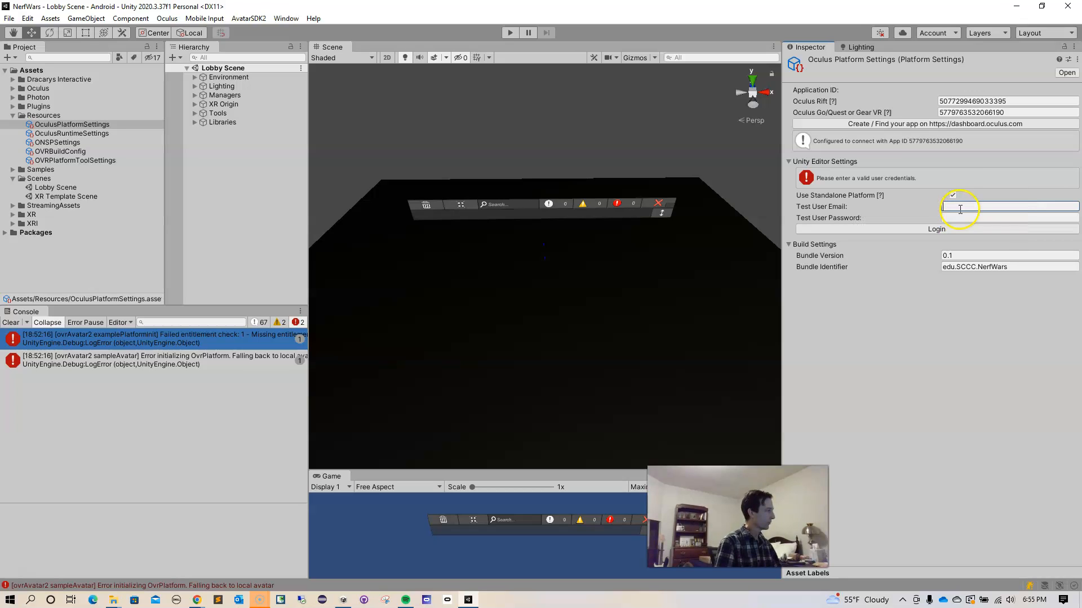
pyautogui.rightClick(959, 206)
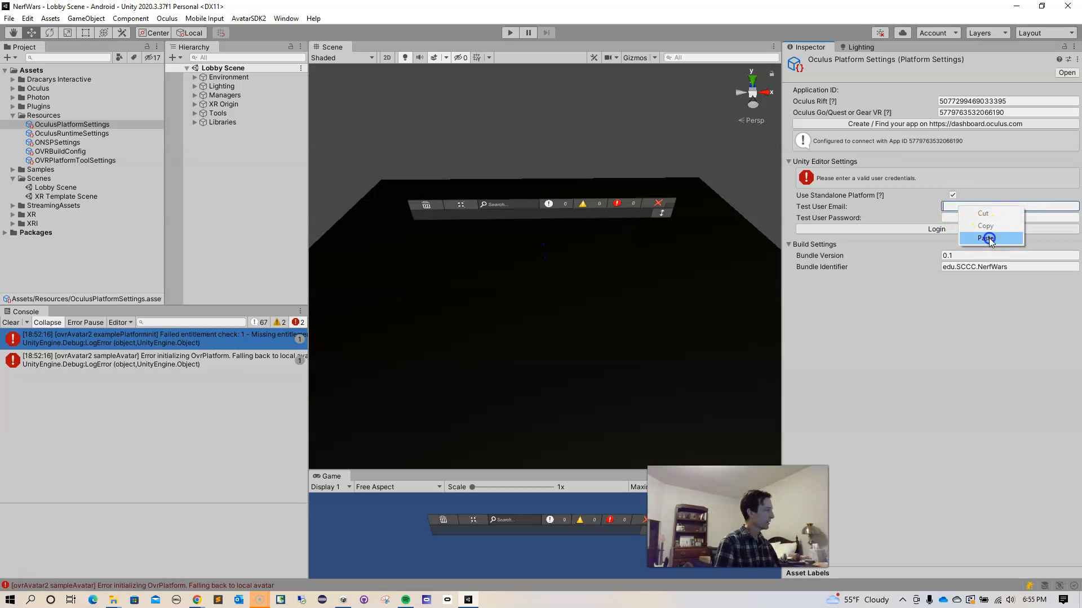
pyautogui.click(990, 238)
# Enter the Test User Password and log in with the test user credentials
pyautogui.click(956, 218)
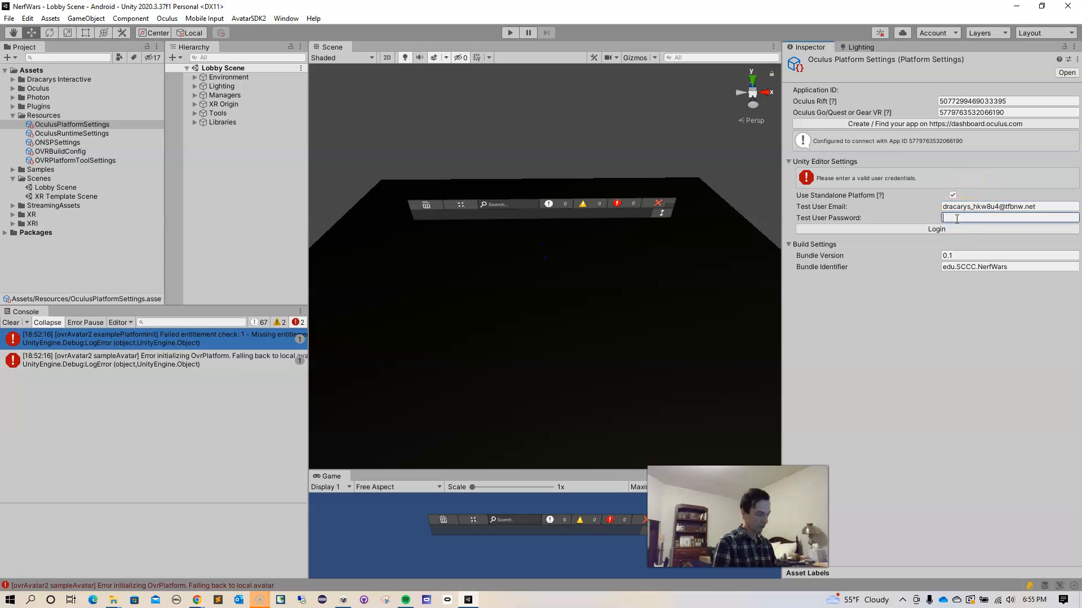
pyautogui.write('********')
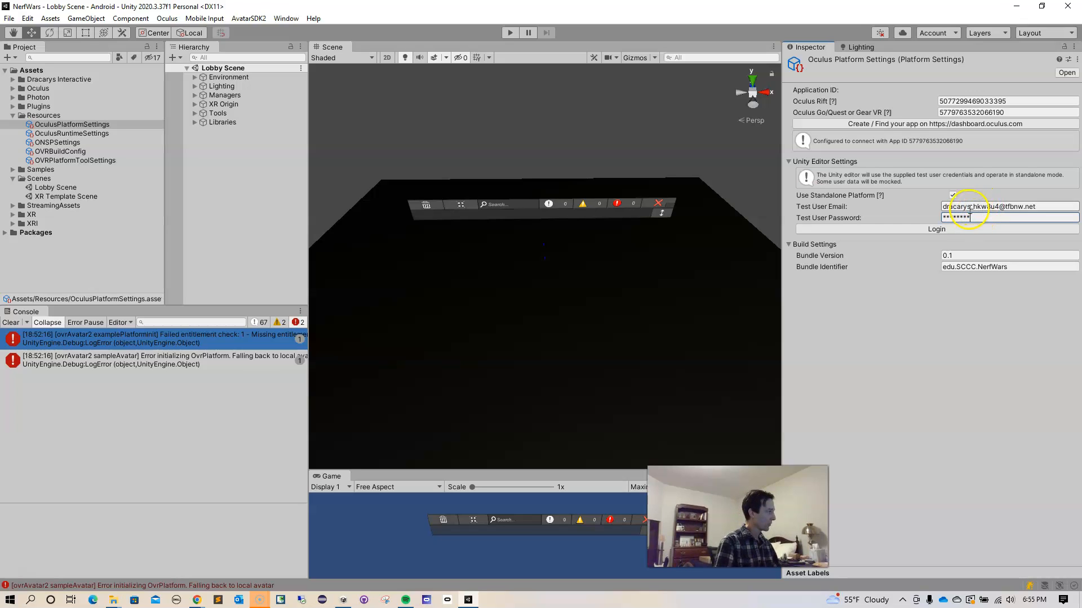
pyautogui.click(963, 231)
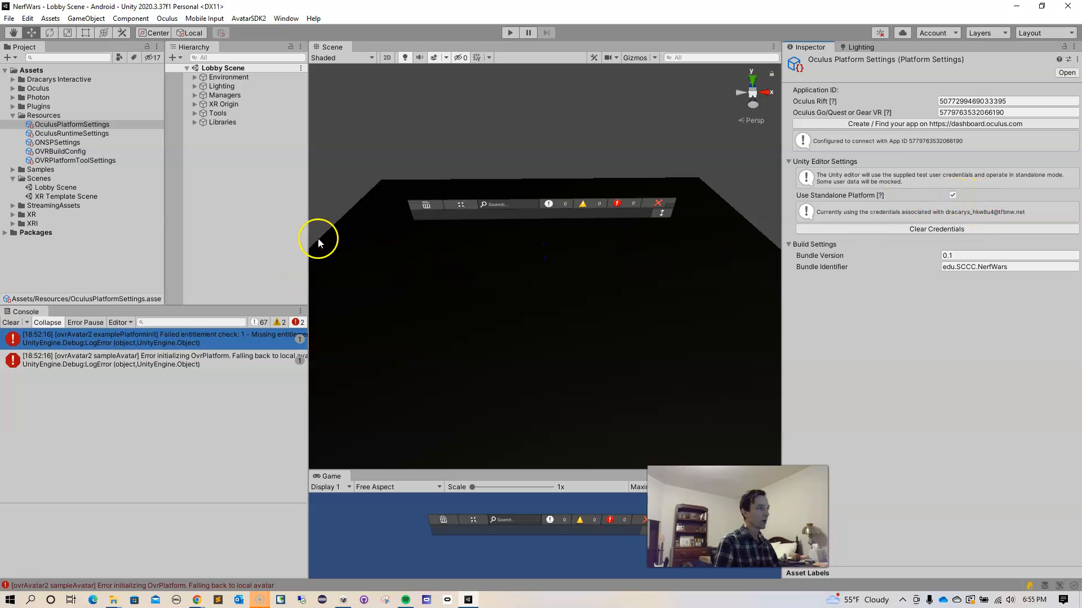
# Show all message types in the console again and clear it
pyautogui.click(280, 322)
pyautogui.click(264, 323)
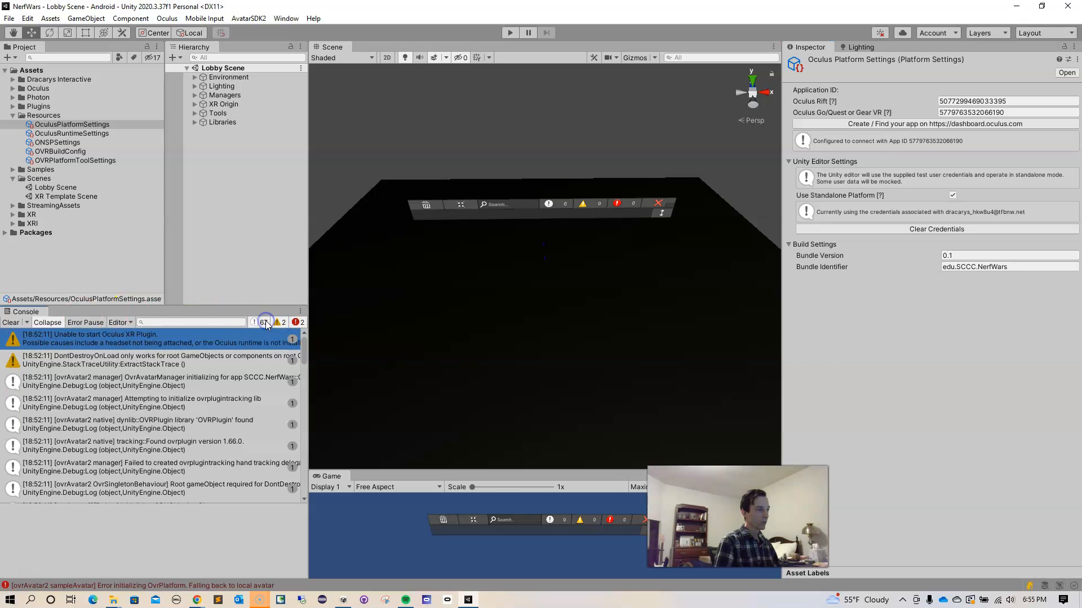
pyautogui.click(11, 323)
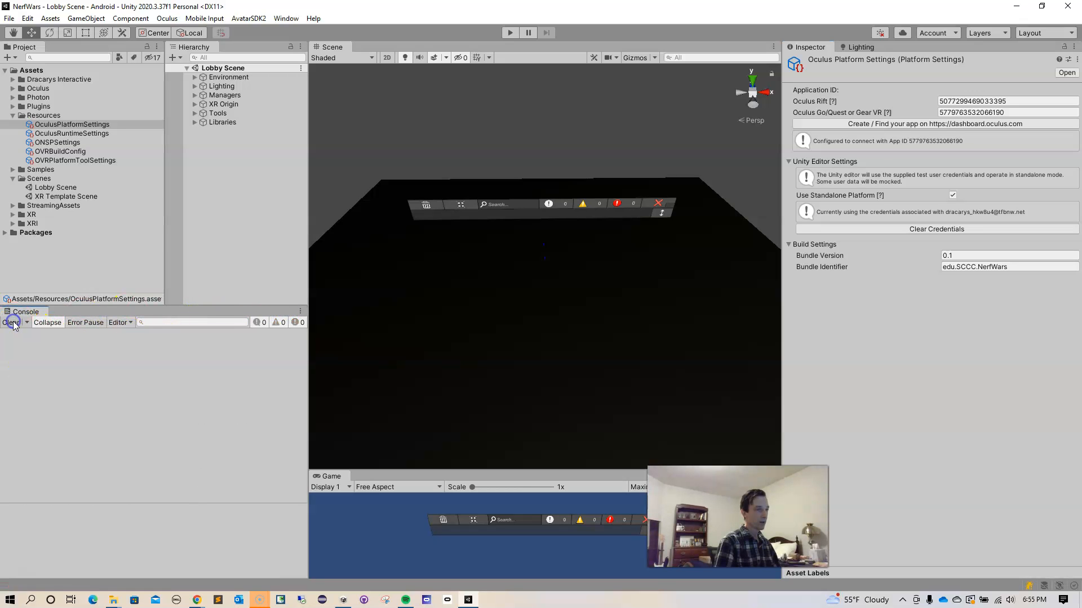
# Play the Lobby Scene again with the test user logged in, orbit around to examine the loaded avatar, and stop playback
pyautogui.click(507, 33)
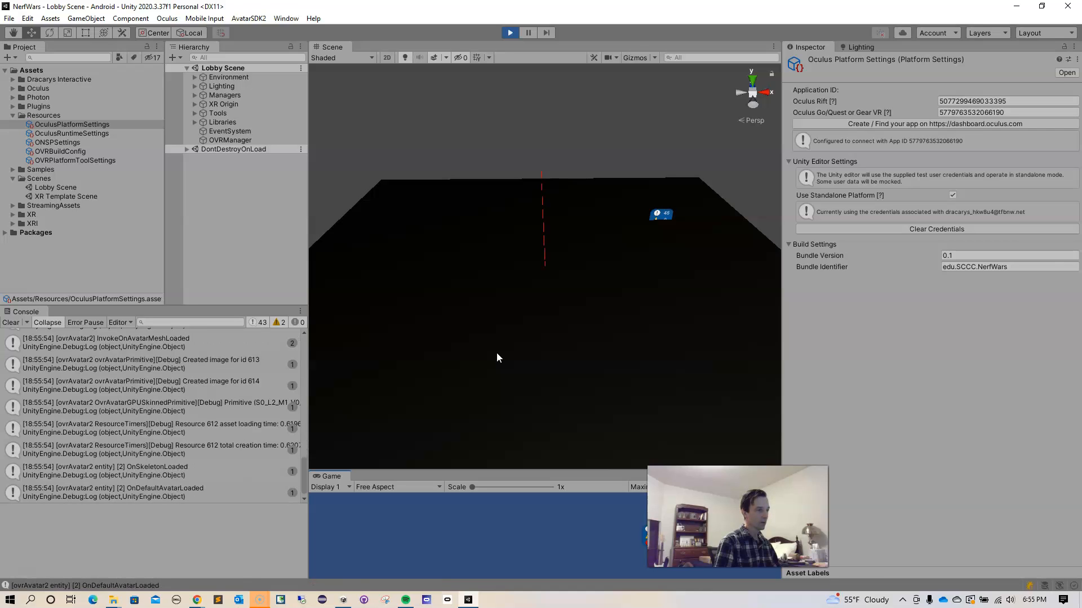
pyautogui.click(483, 353)
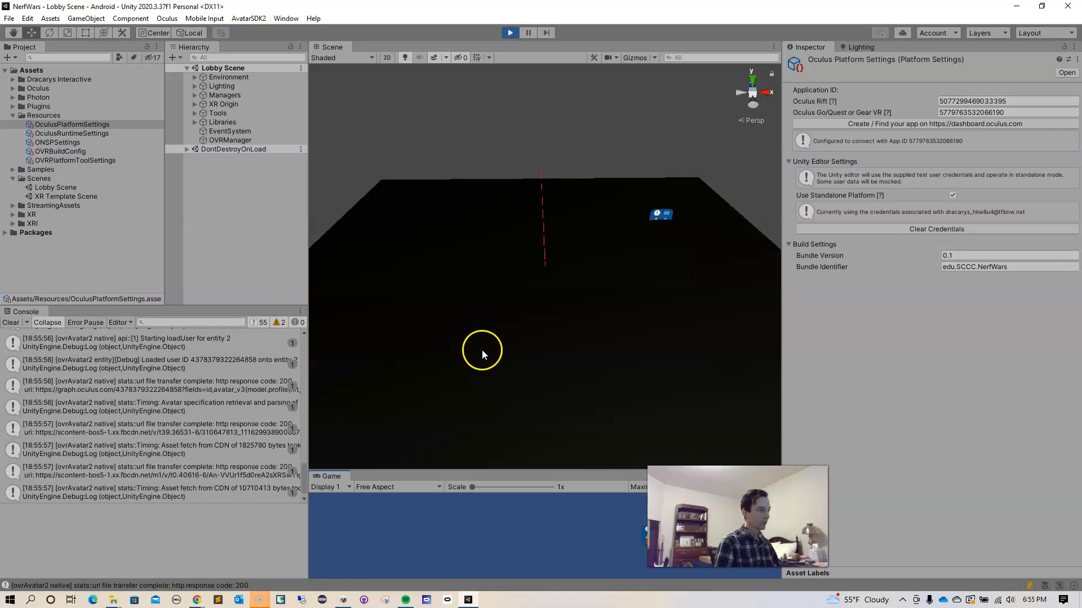
pyautogui.press('alt')
pyautogui.rightClick(495, 356)
pyautogui.keyDown('alt'); pyautogui.moveTo(590, 329); pyautogui.dragTo(410, 336); pyautogui.keyUp('alt')
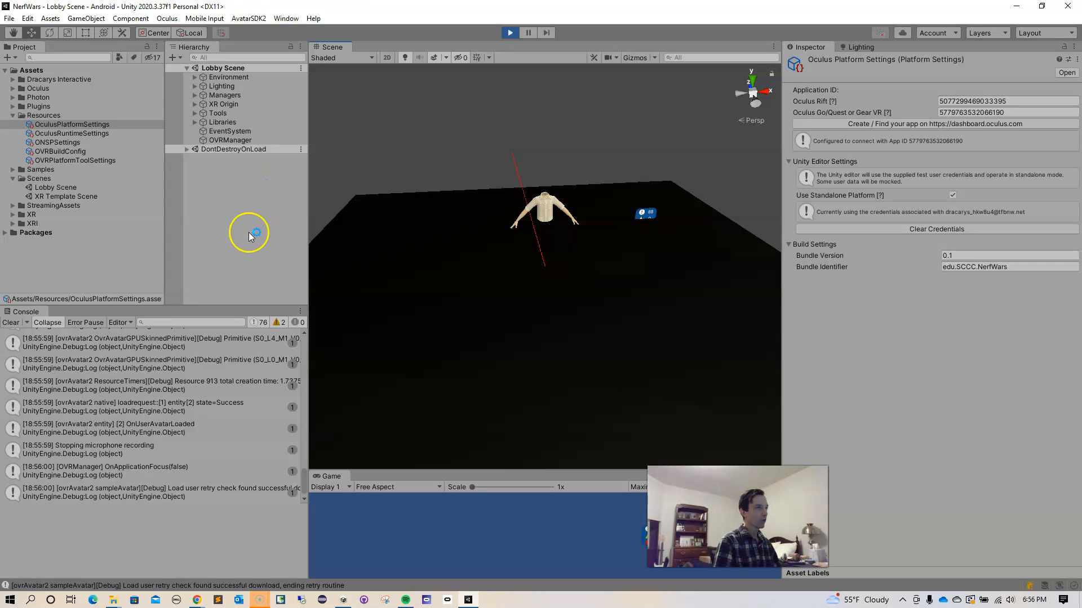
pyautogui.click(507, 36)
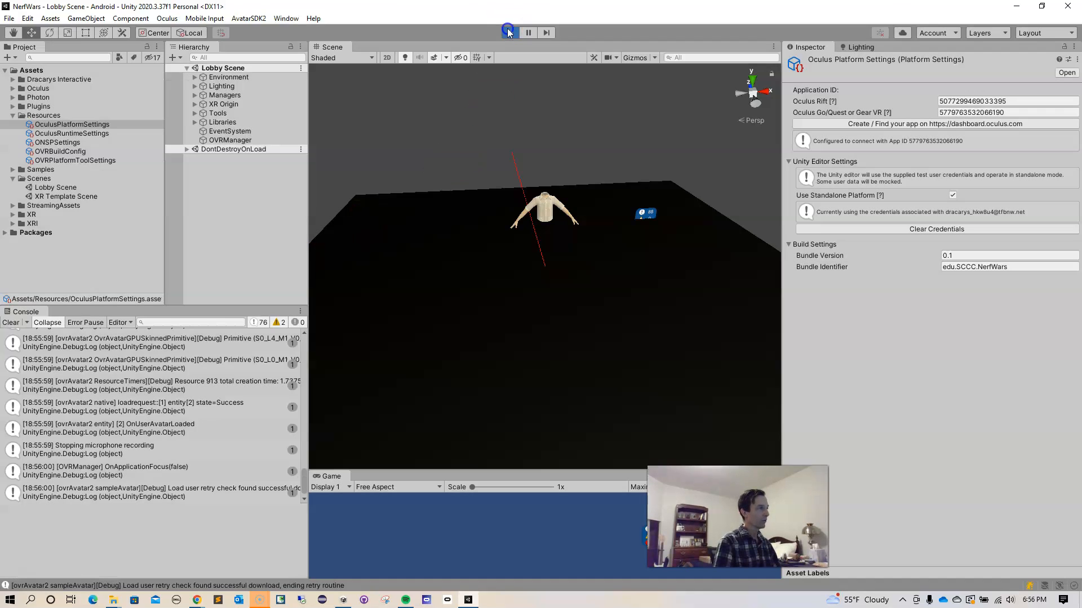